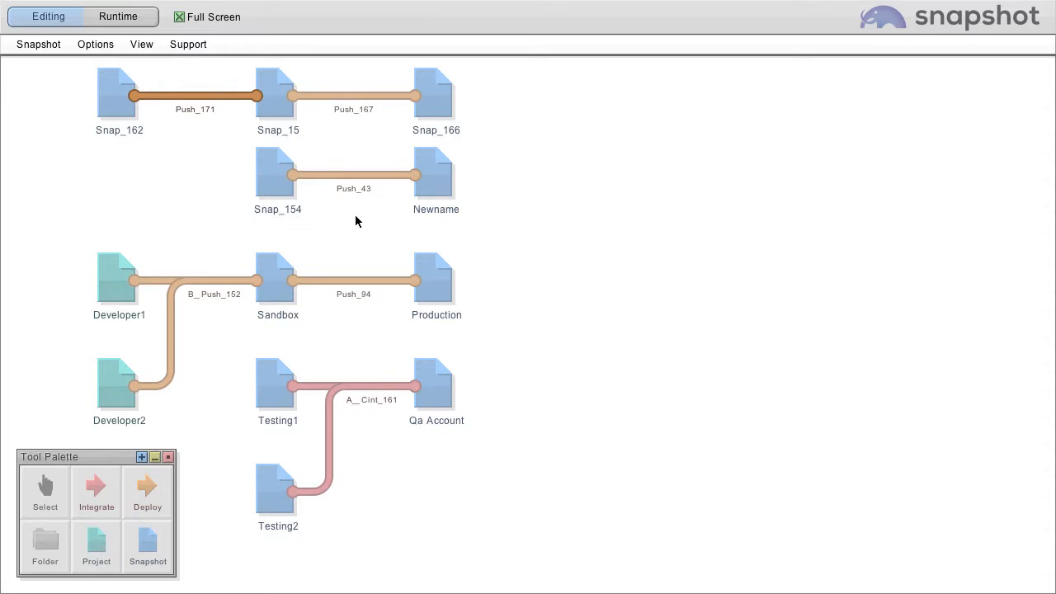
Open the deployment dialog for the Push_43 arrow from Snap_154 to Newname
mouse_move(419, 158)
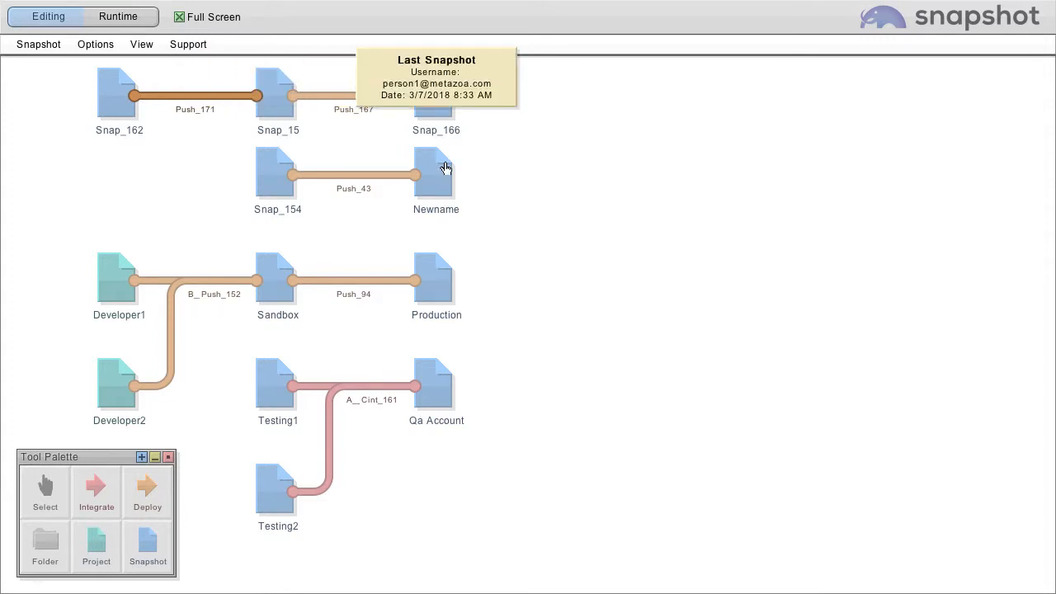
click(350, 174)
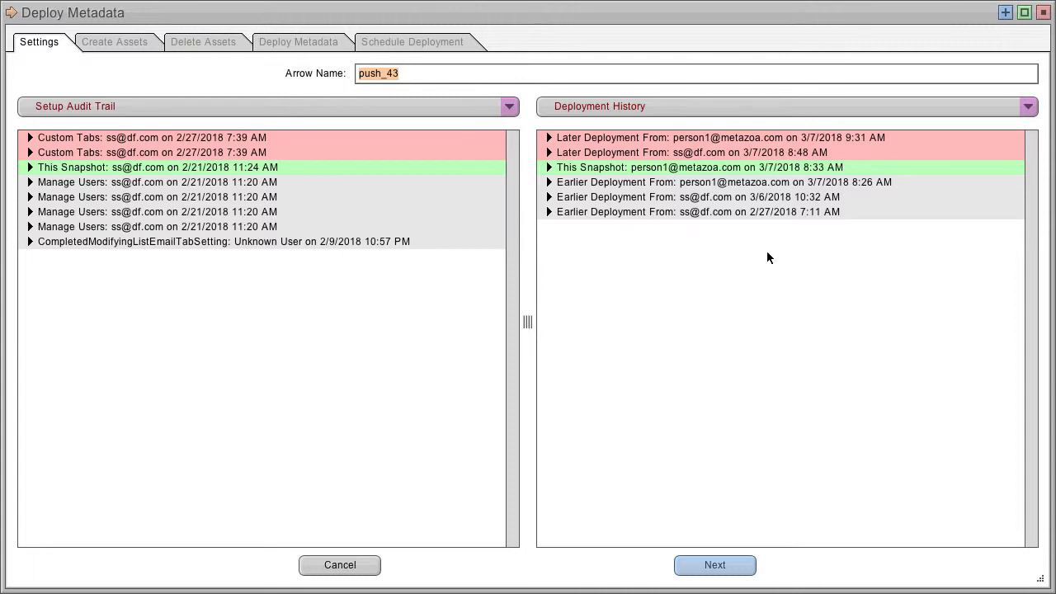
Show the Source Snapshot details on one side and the Destination Snapshot details on the other
click(332, 109)
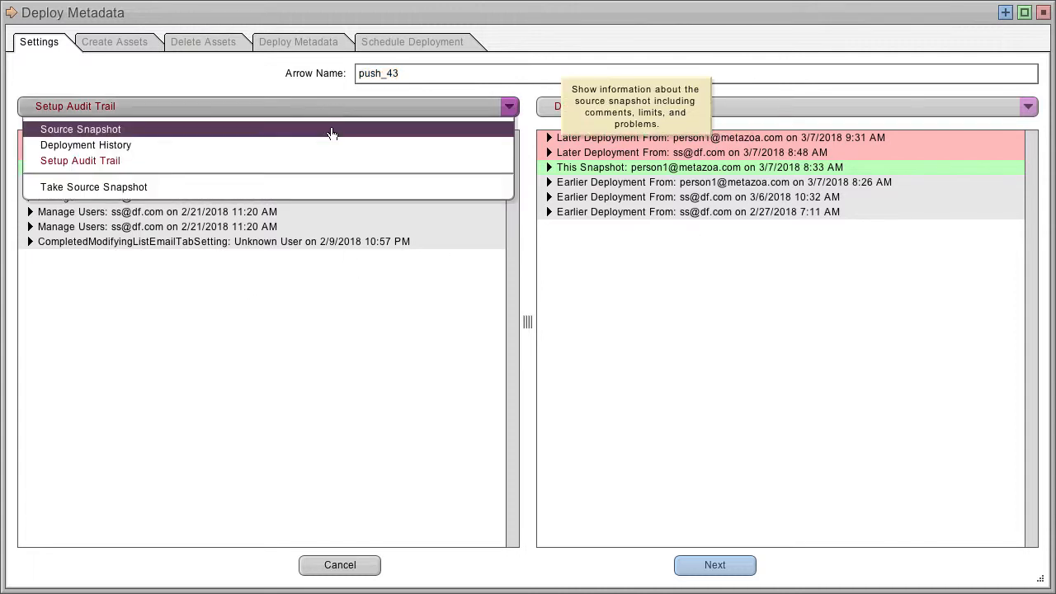
click(330, 129)
click(691, 108)
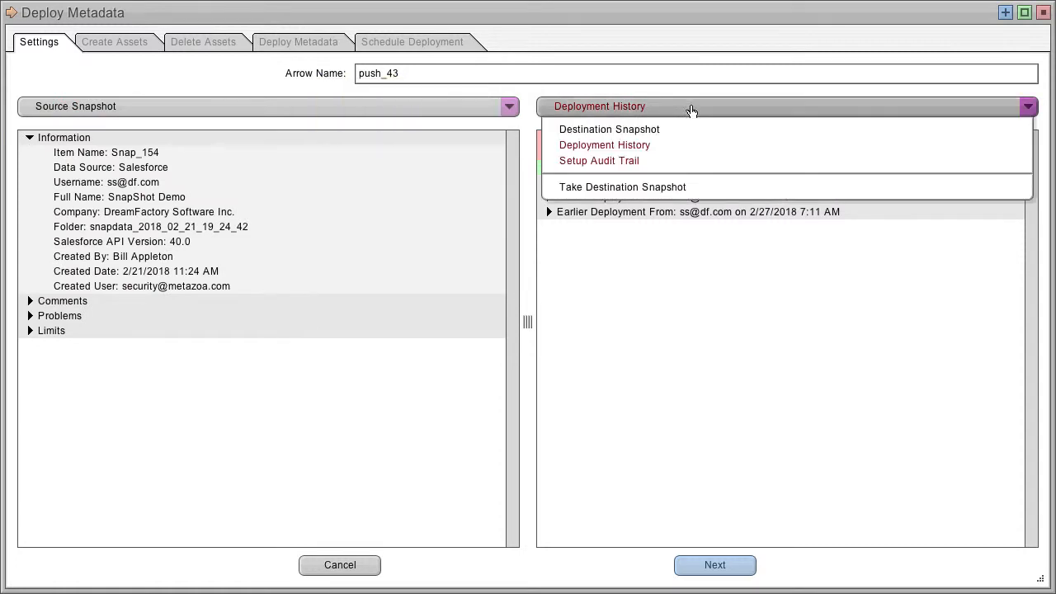
click(694, 130)
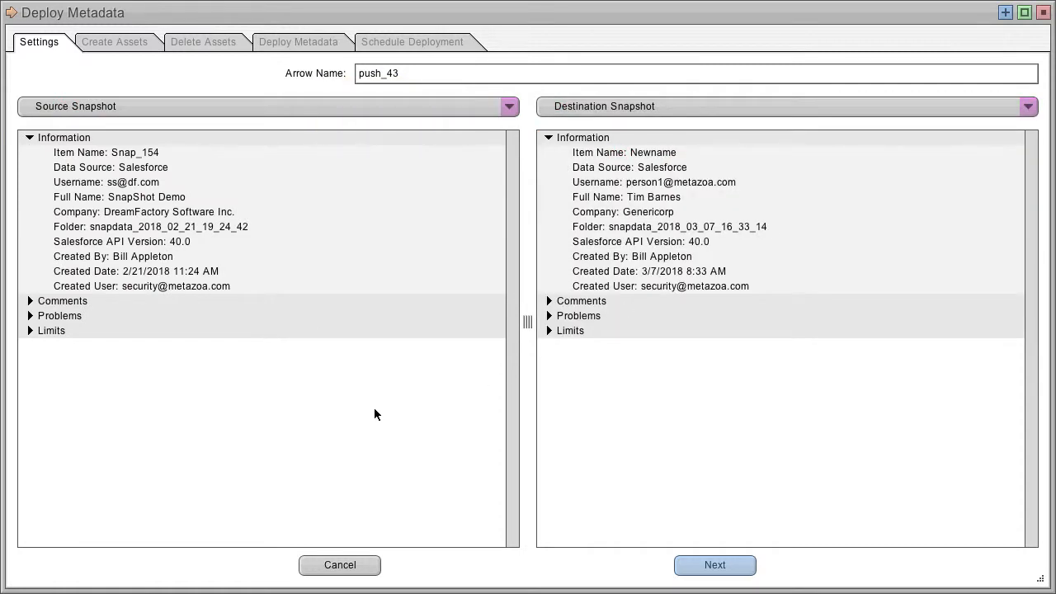
Switch the source pane to Setup Audit Trail and expand its top three entries, including This Snapshot
click(242, 108)
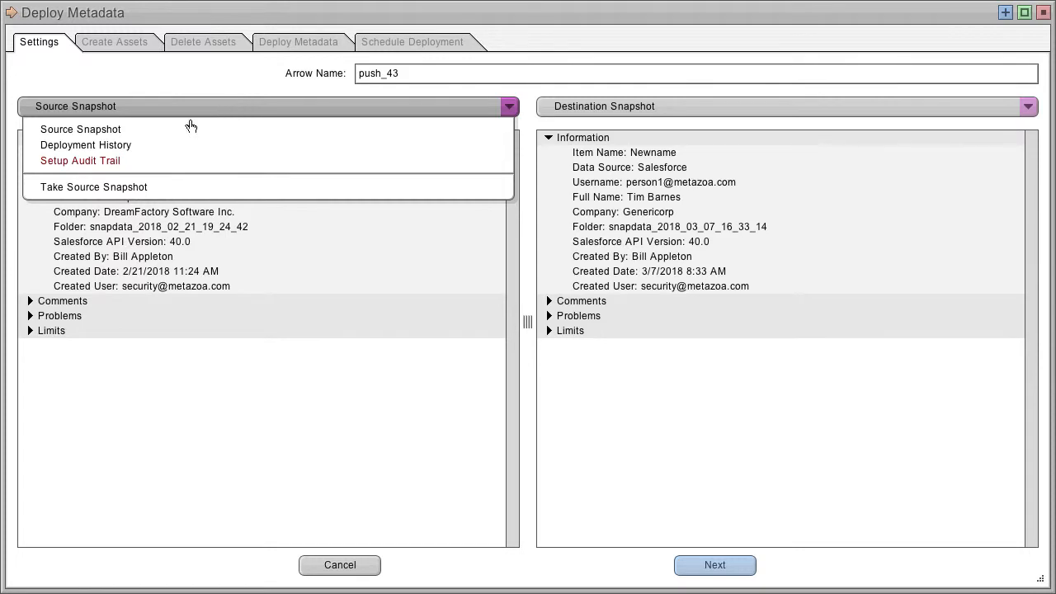
click(125, 162)
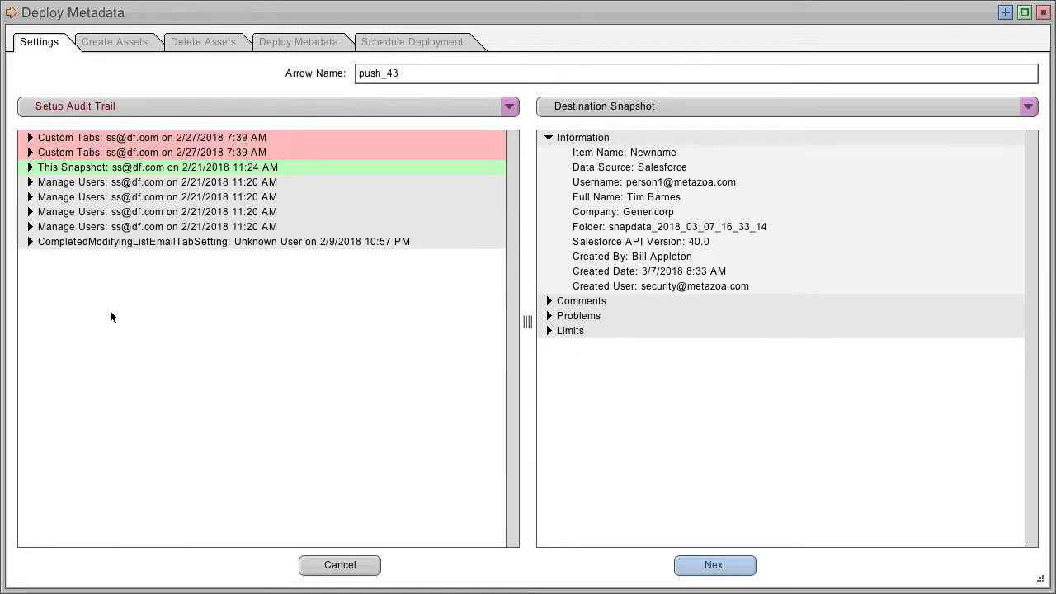
click(31, 168)
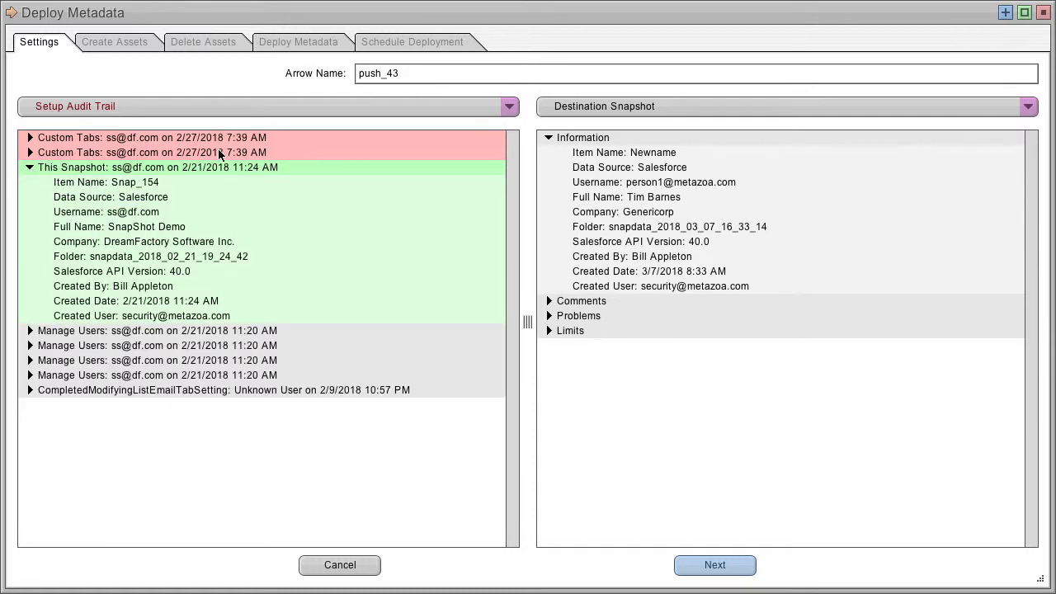
click(30, 153)
click(30, 138)
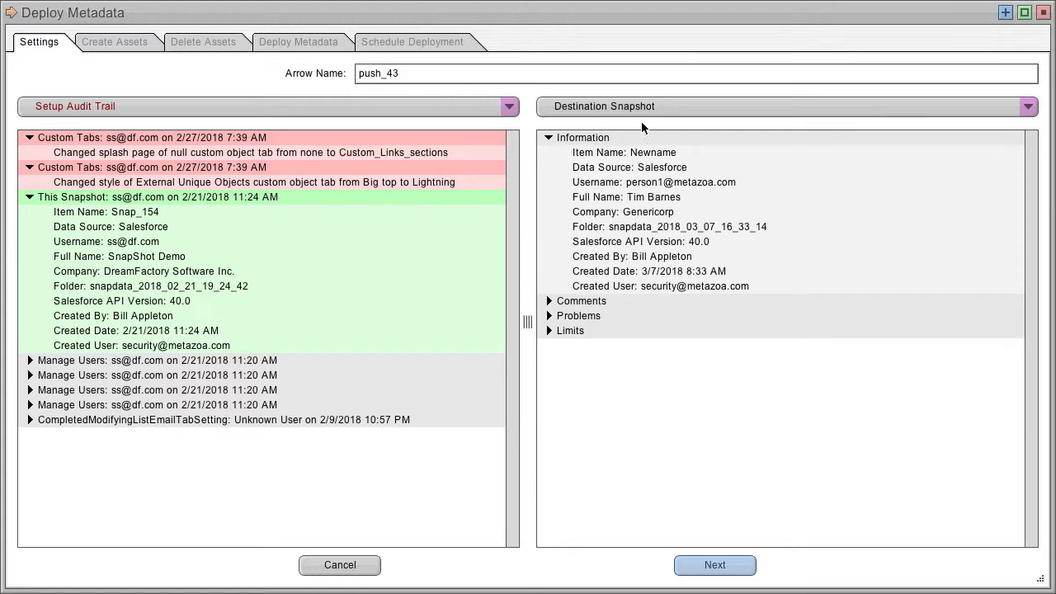
Switch the destination pane to Deployment History and expand This Snapshot and both later deployment entries
click(682, 106)
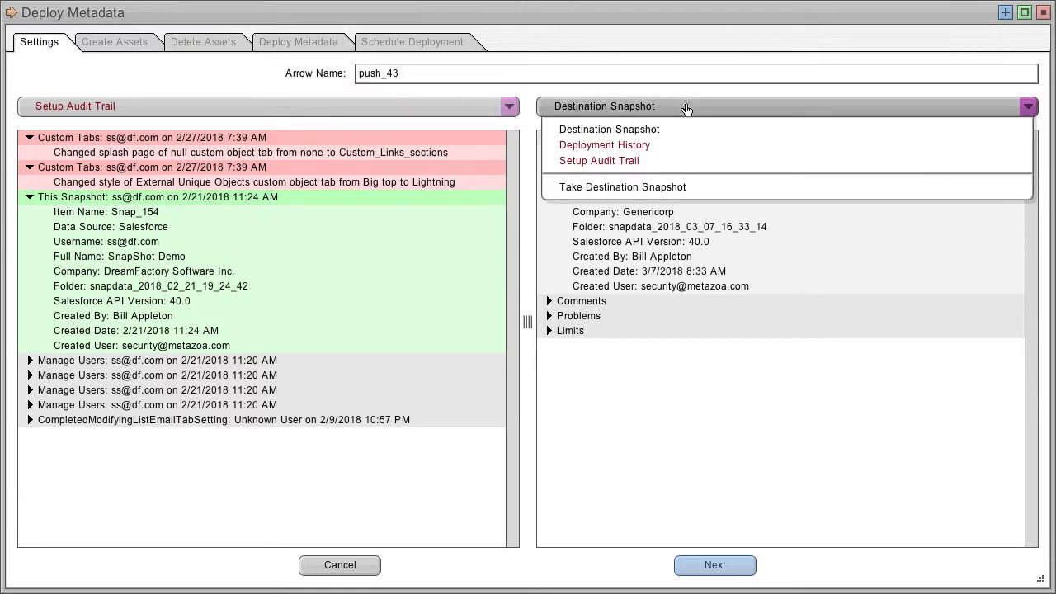
click(645, 146)
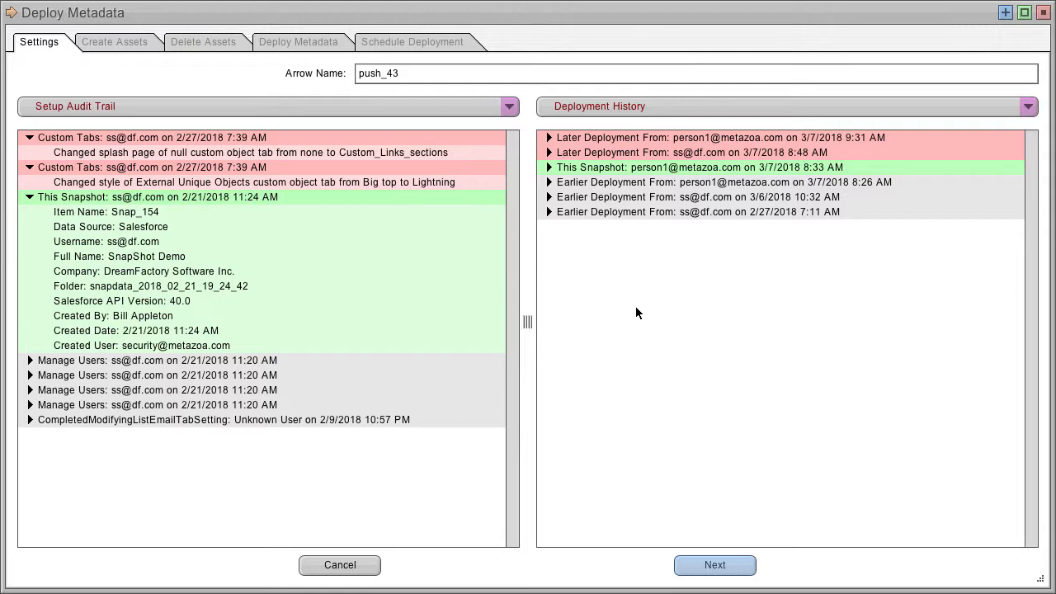
click(549, 168)
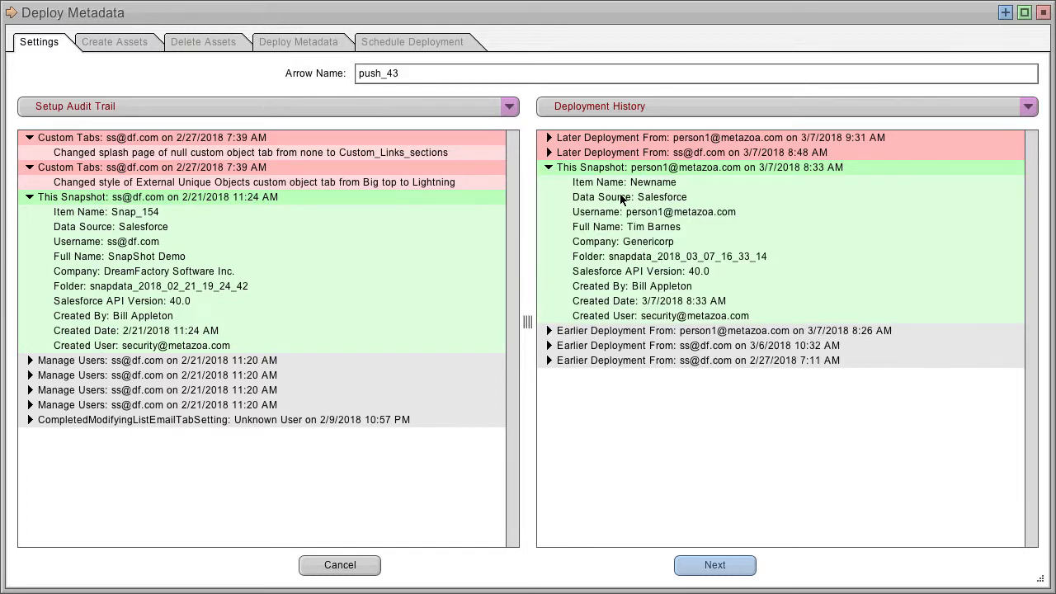
click(548, 152)
click(548, 138)
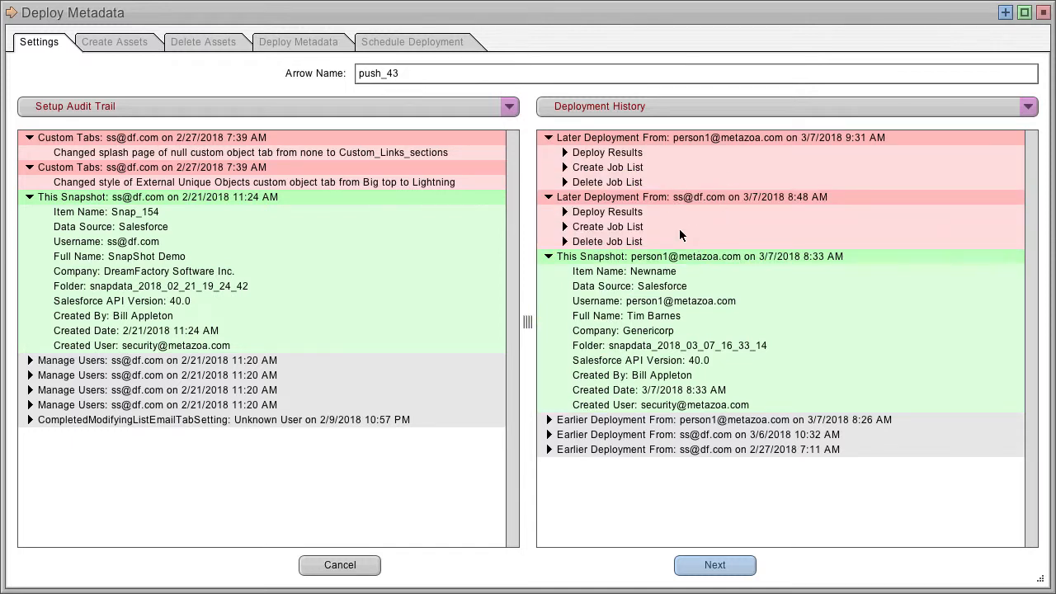
Switch the destination pane to Setup Audit Trail, scroll down, and expand its This Snapshot entry
click(669, 107)
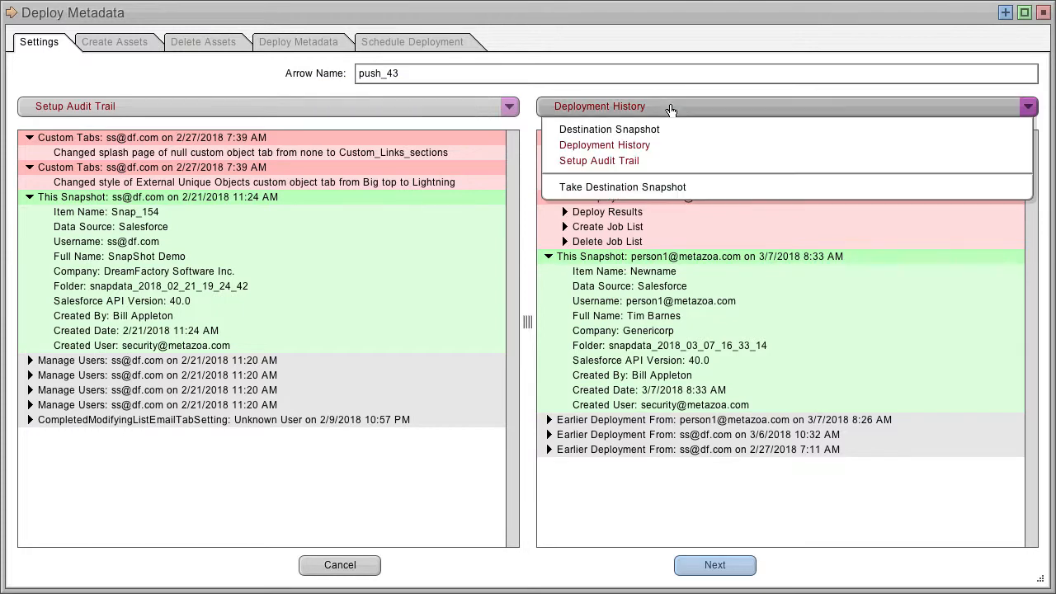
click(630, 162)
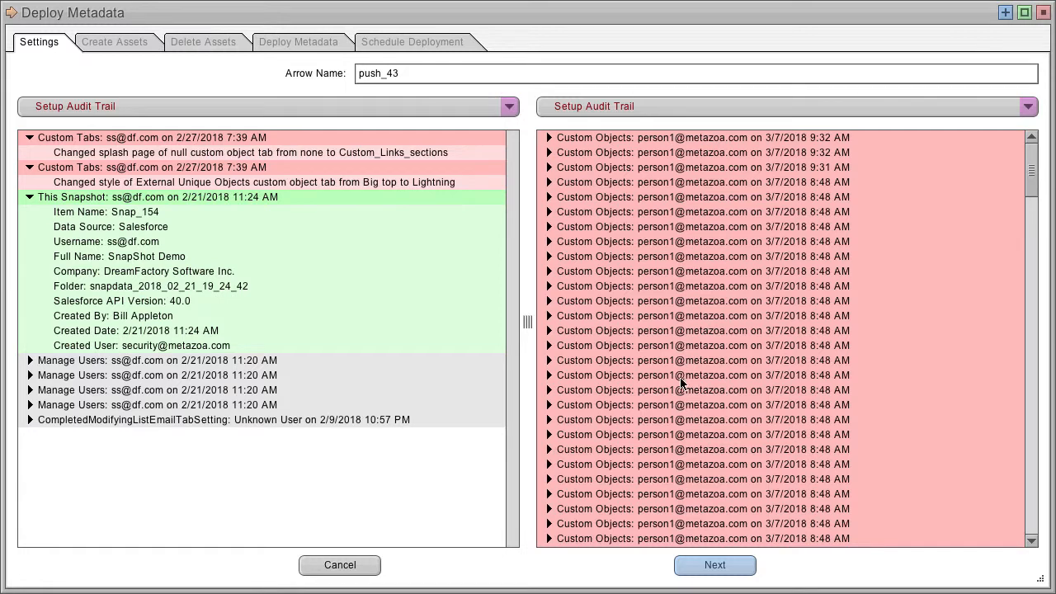
drag(1030, 171, 1041, 232)
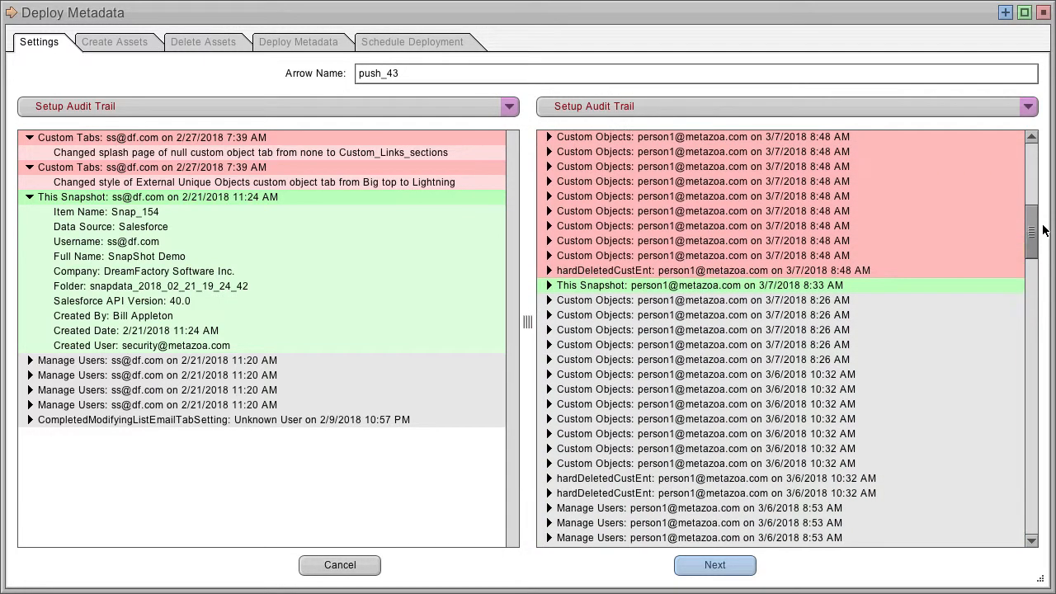
click(549, 285)
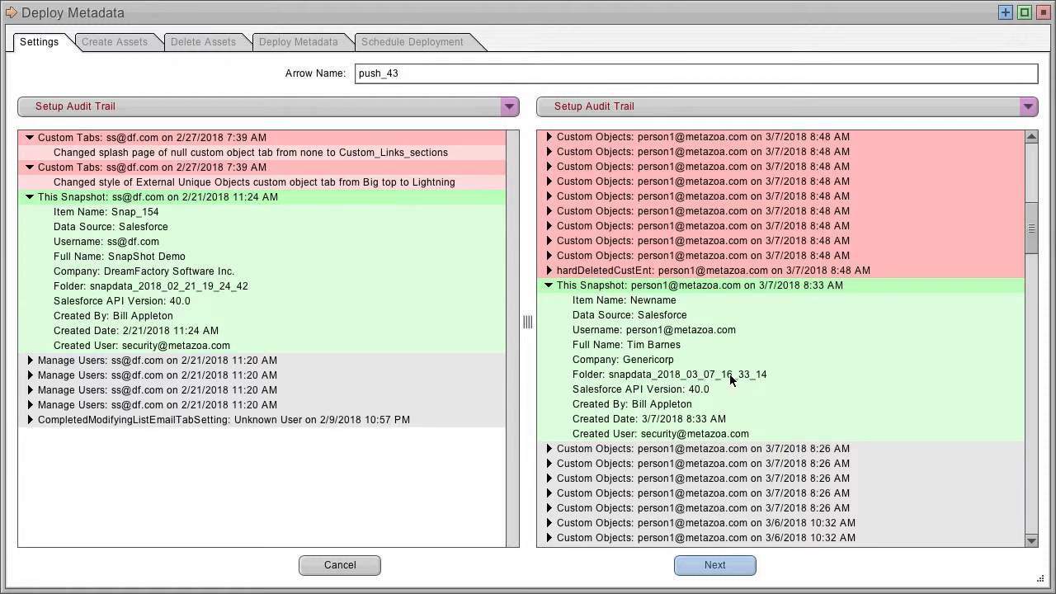
Take a new destination snapshot
click(707, 108)
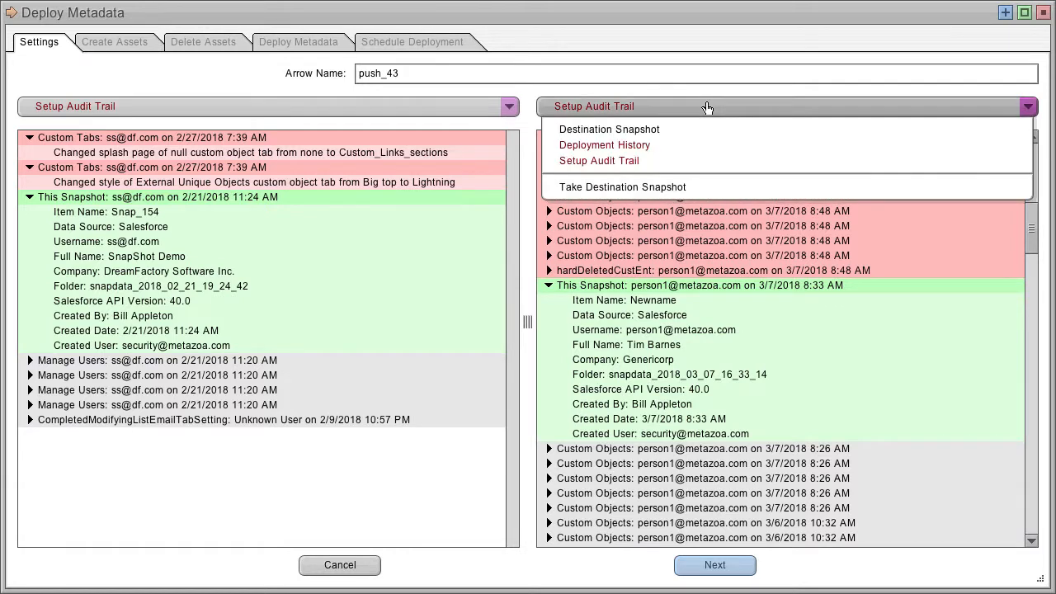
click(681, 188)
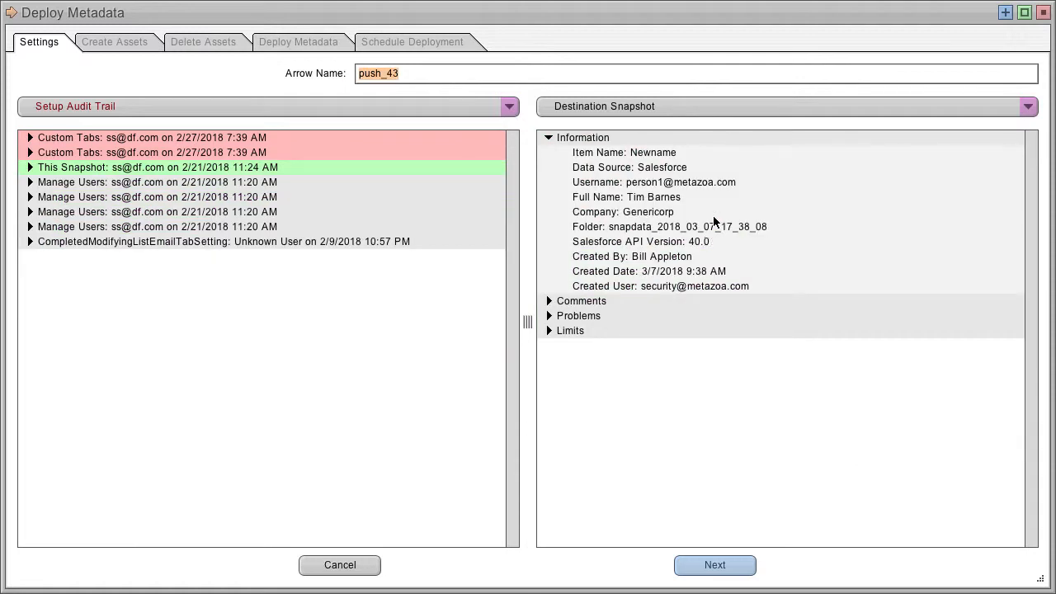
Review the destination's Deployment History and then its Setup Audit Trail for the new snapshot
click(700, 110)
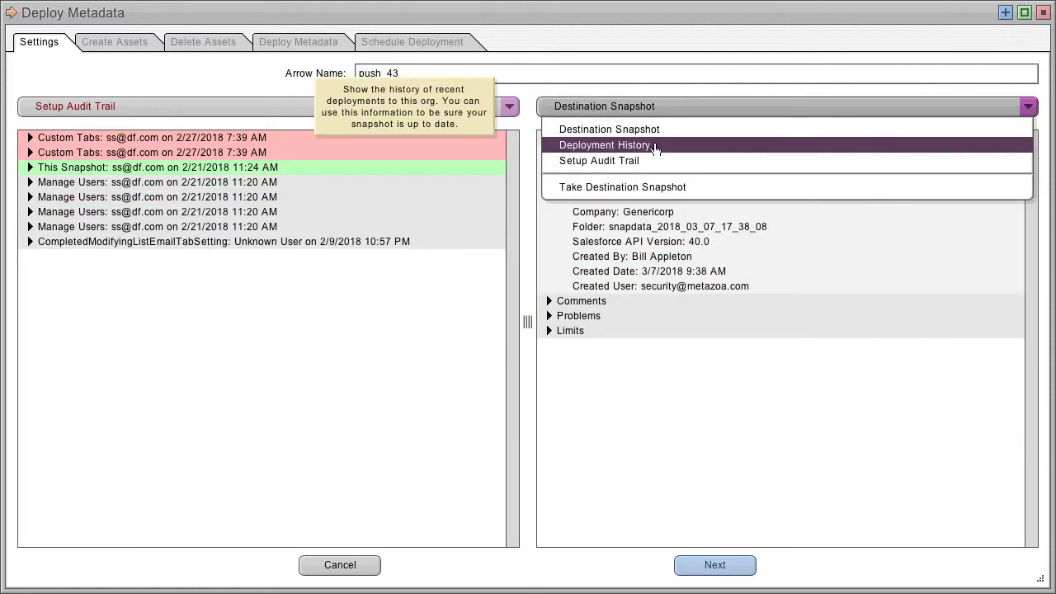
click(701, 146)
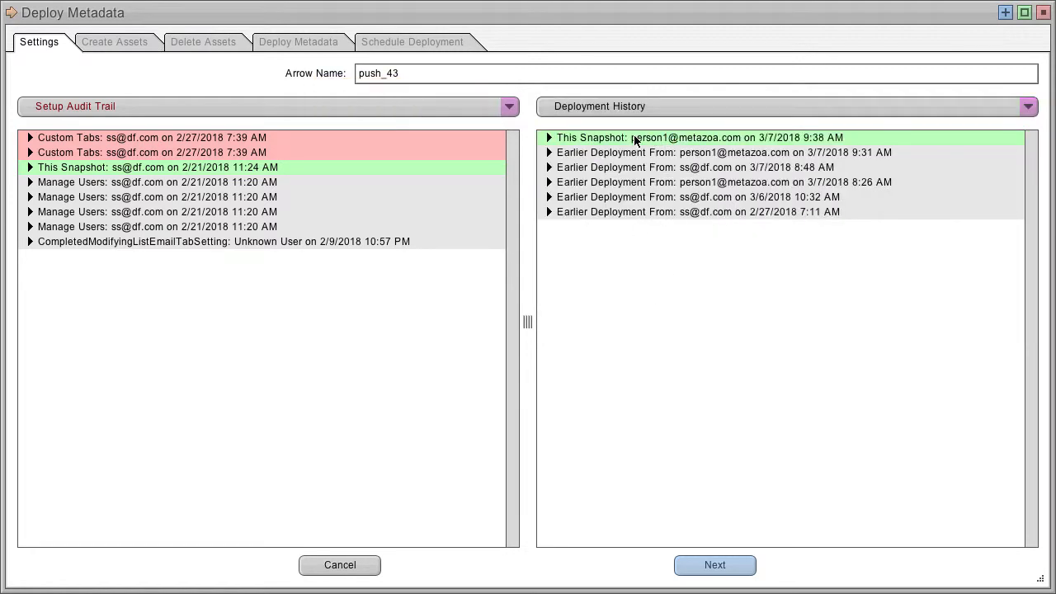
click(674, 107)
click(654, 164)
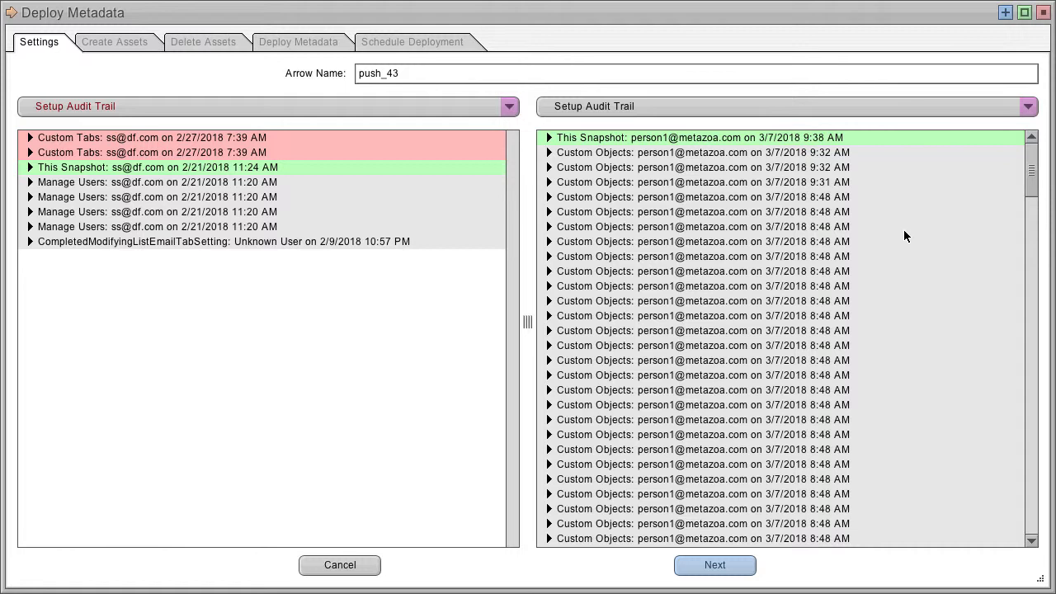
Advance to Create Assets and add the standard__AppLauncher custom application to the job list
click(716, 565)
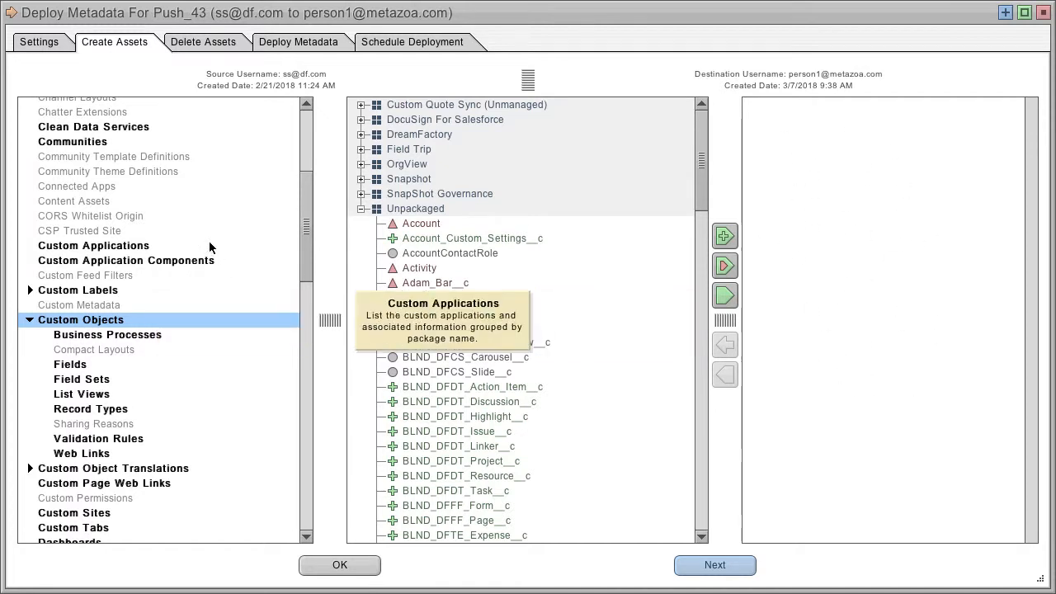
scroll(301, 224, up, 2)
scroll(301, 224, up, 1)
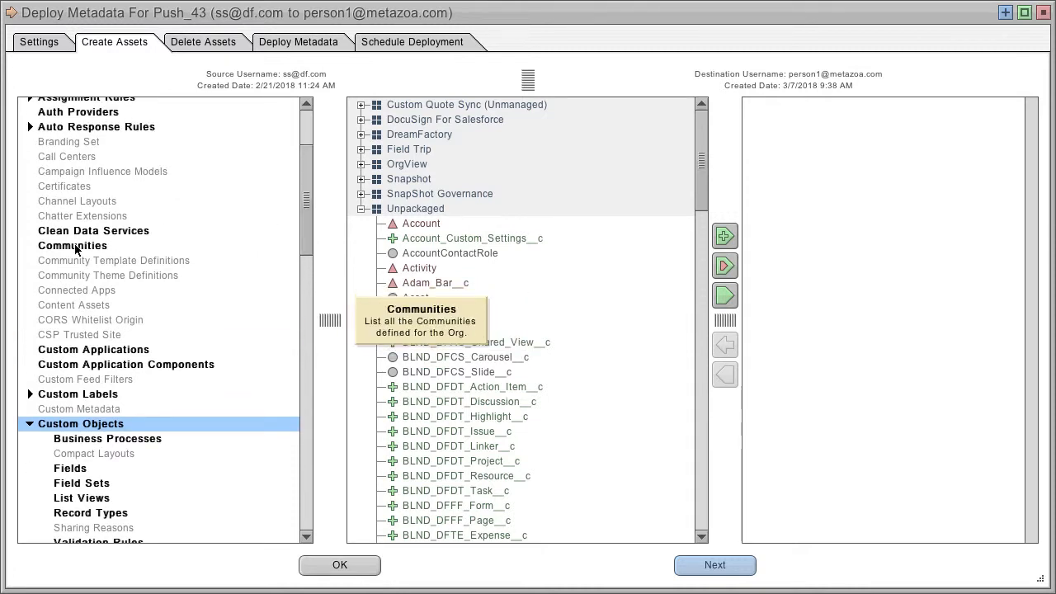
click(93, 349)
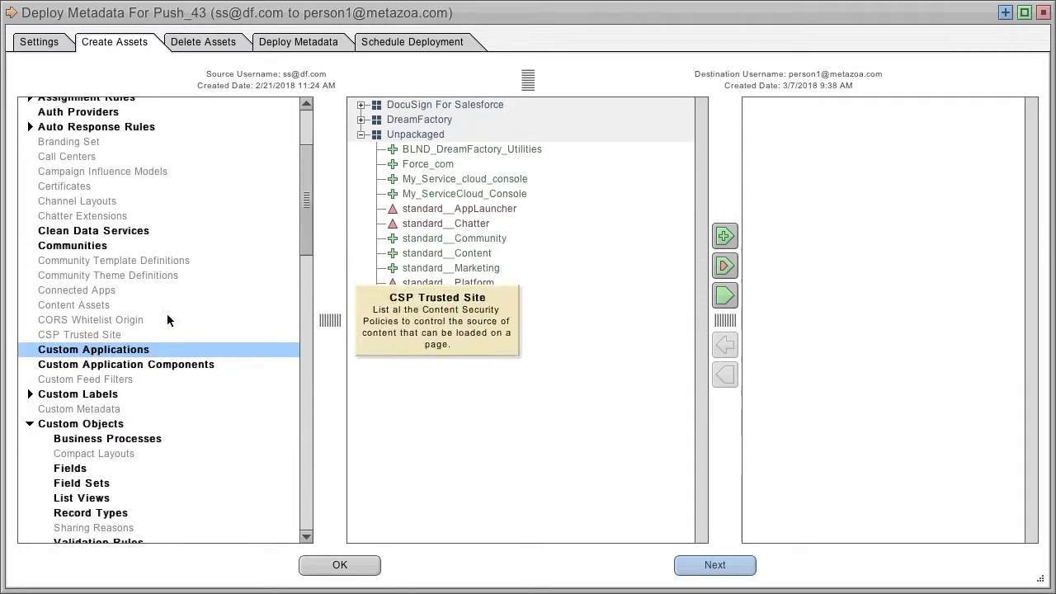
click(487, 209)
click(725, 294)
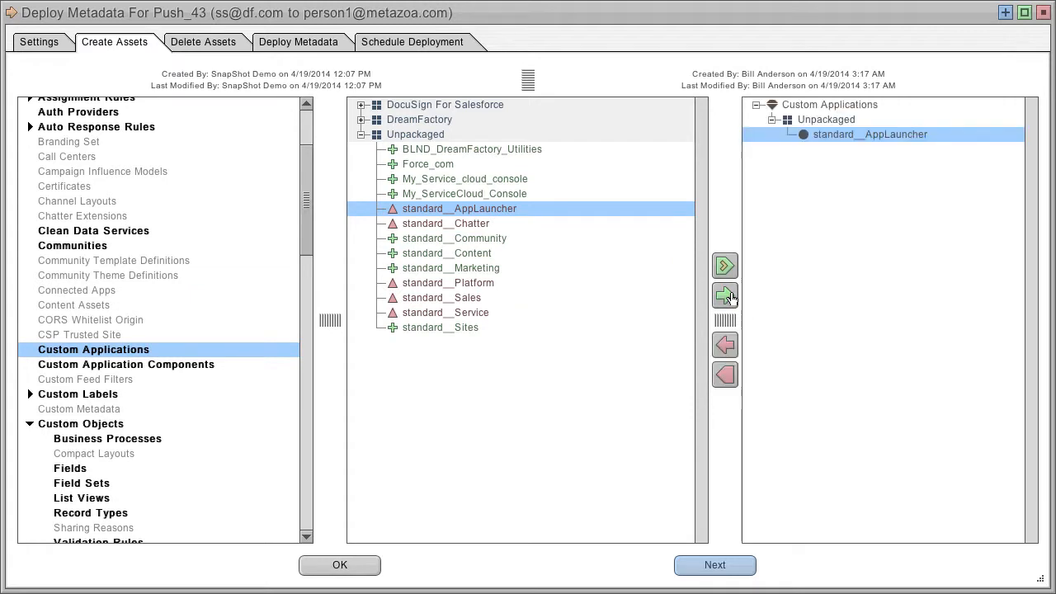
Add the CustomLabels custom label asset to the job list
click(74, 395)
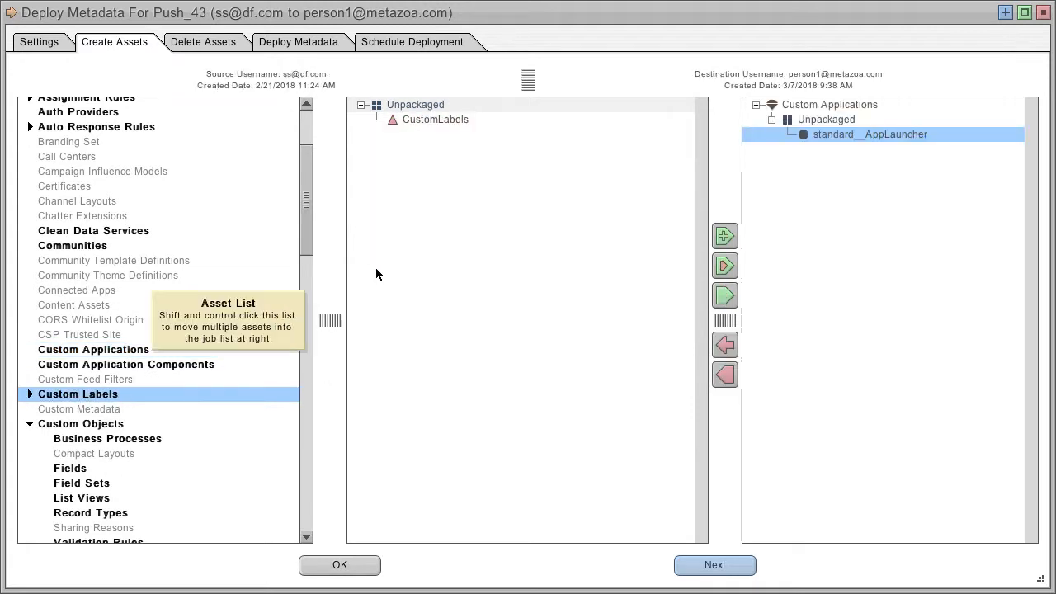
click(435, 120)
click(724, 294)
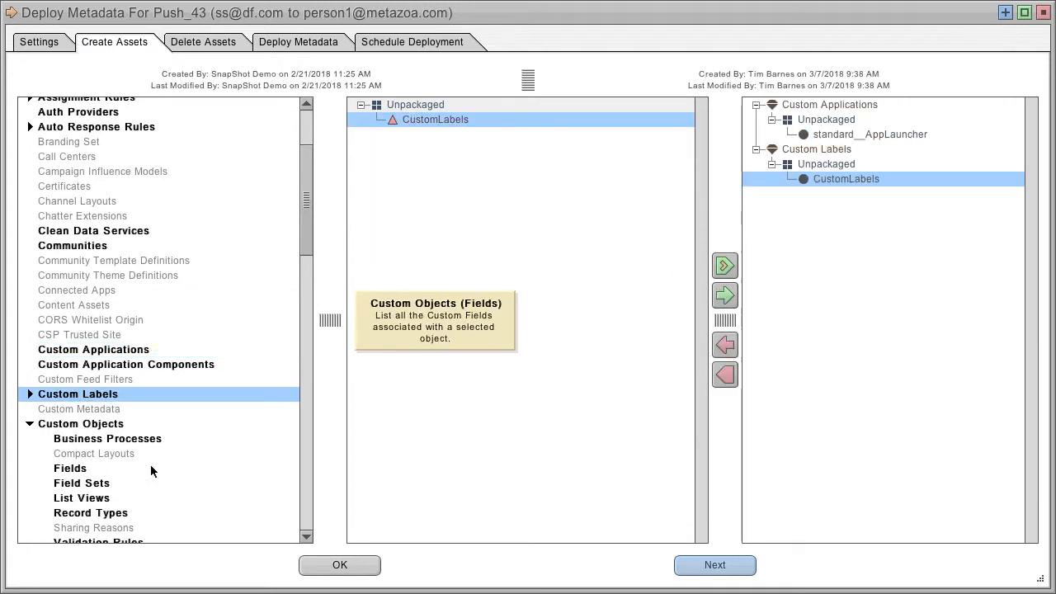
Add the BLND_DFAC_Shared_View__c custom object to the job list
click(75, 424)
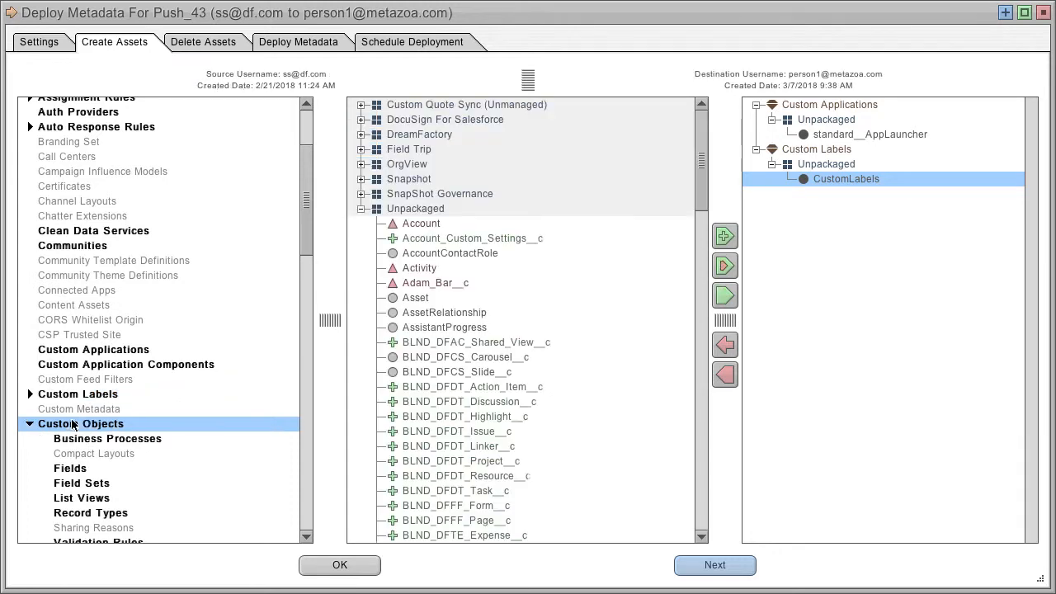
click(450, 343)
click(726, 294)
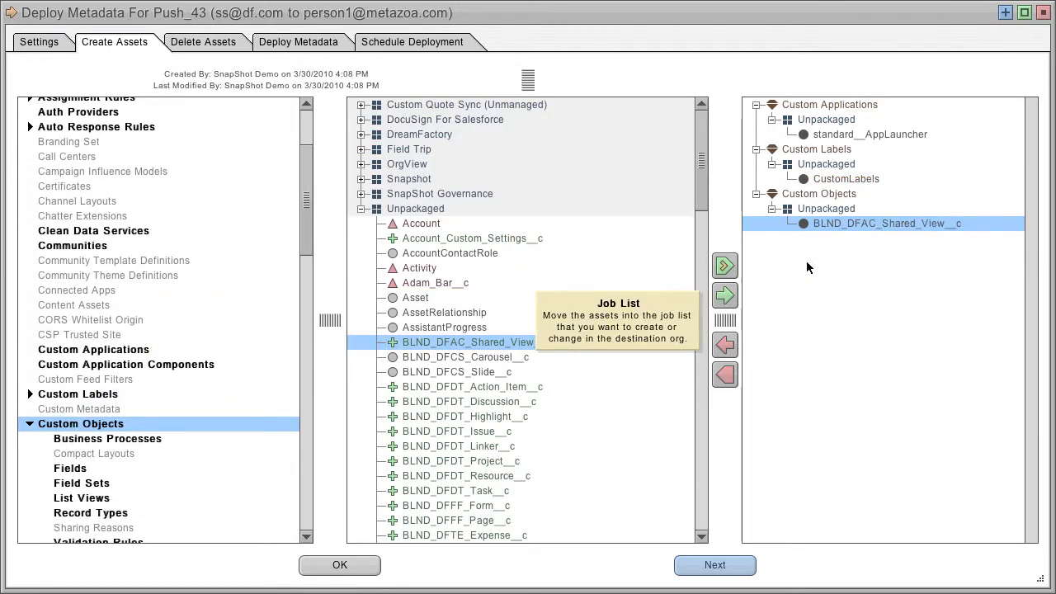
Remove CustomLabels from the job list, then clear all remaining assets from the job list
click(842, 179)
click(725, 346)
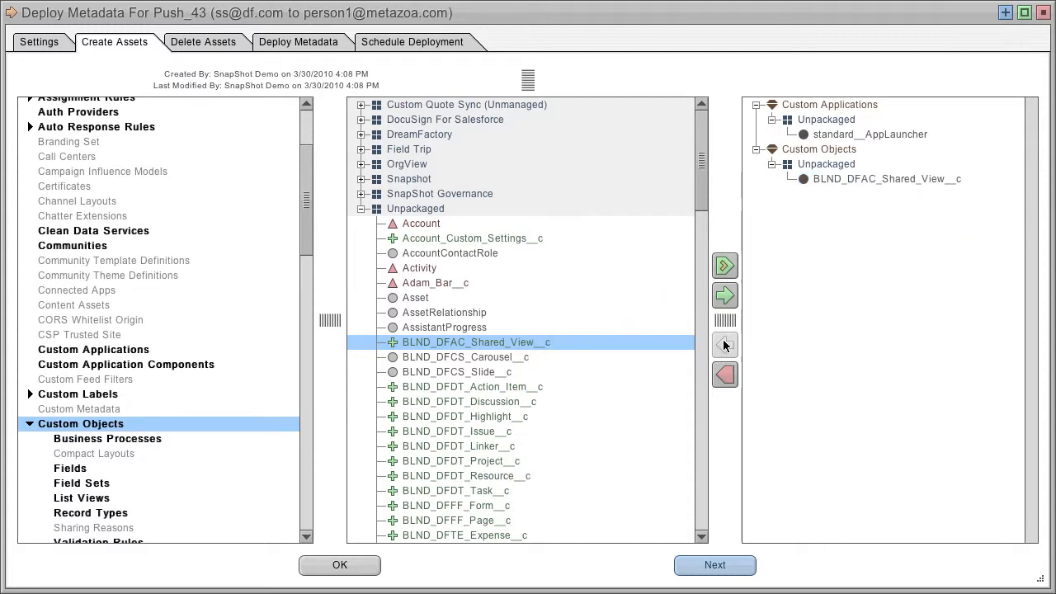
click(725, 375)
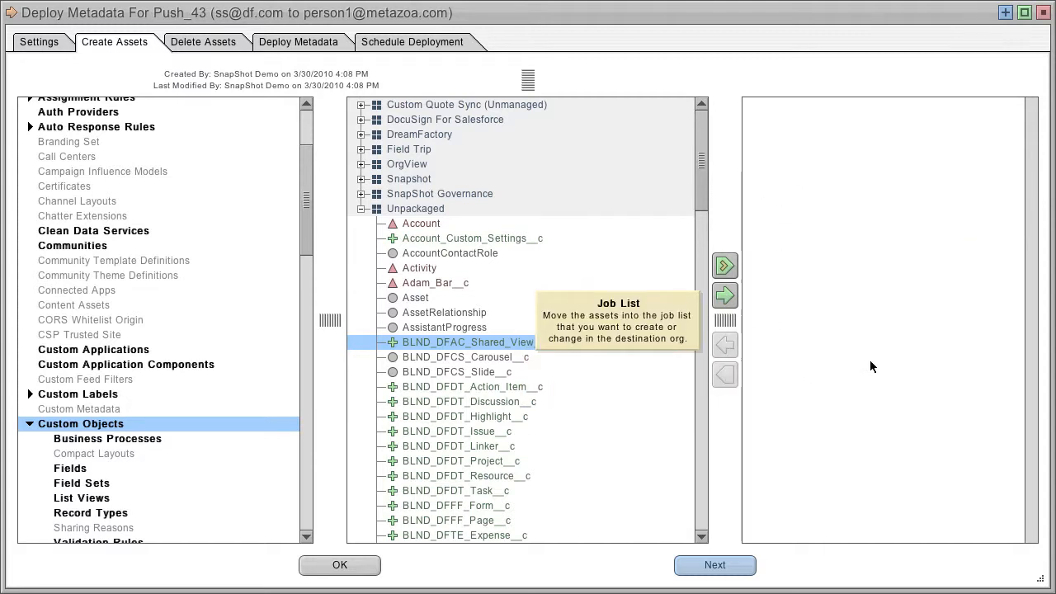
Display the Fields asset list under Custom Objects
drag(307, 197, 308, 256)
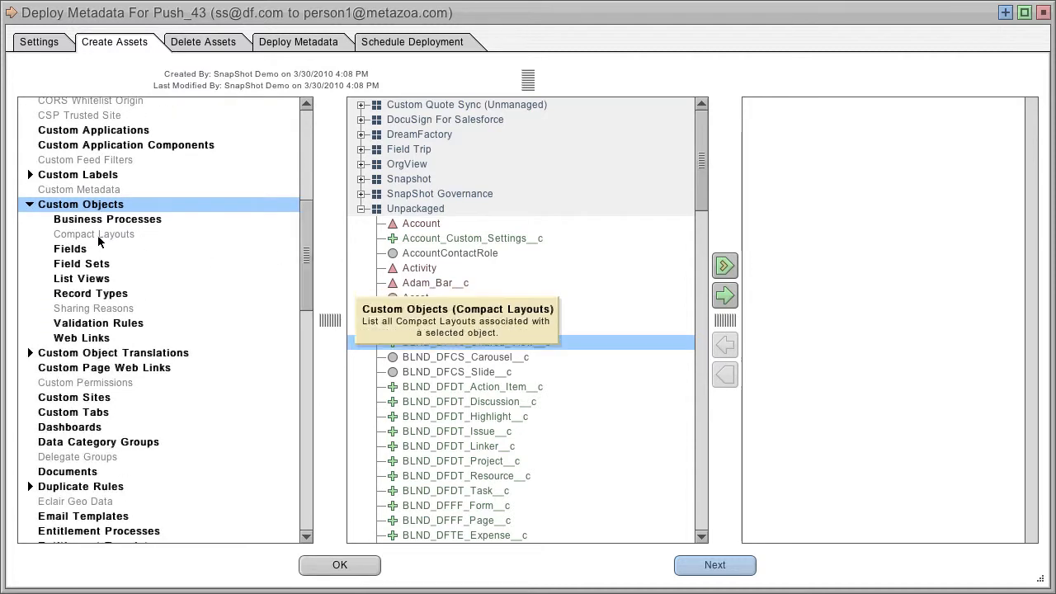
click(78, 175)
click(70, 204)
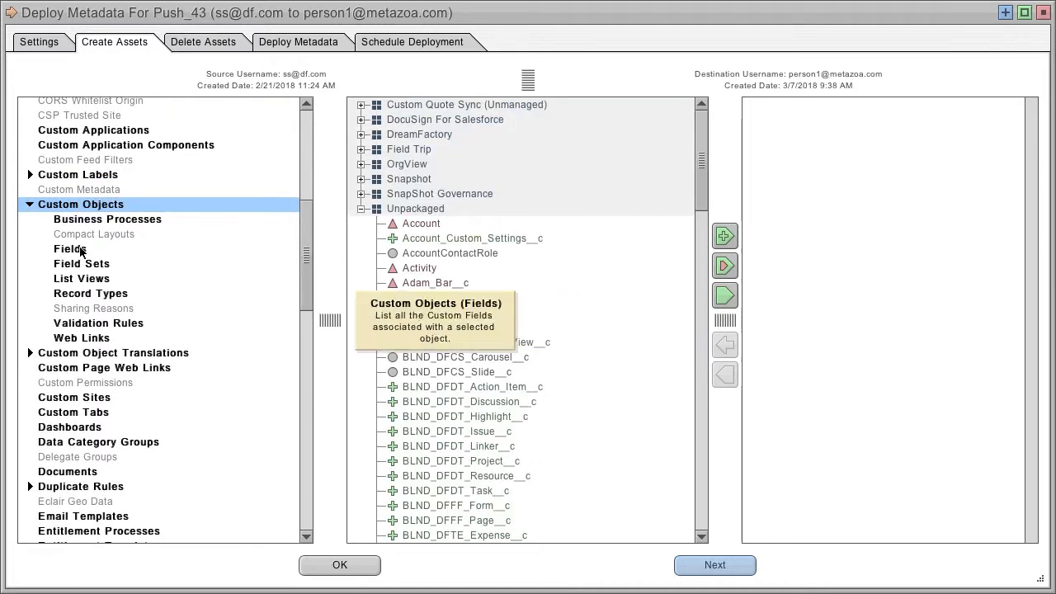
click(74, 251)
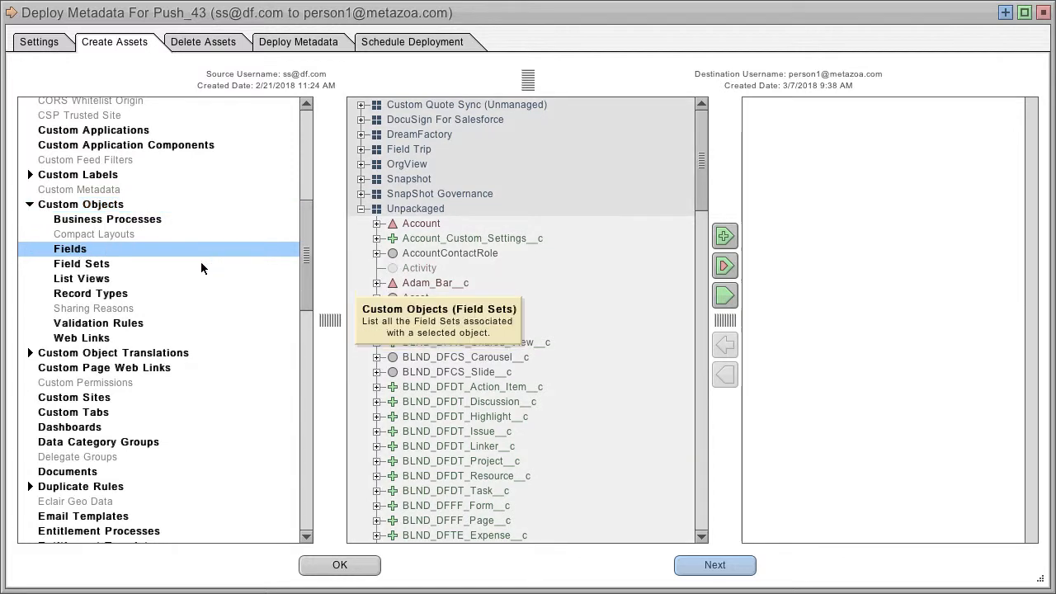
Expand the Account object's fields and add A_Formula_Field__c and A_Long_Number__c to the job list
click(377, 223)
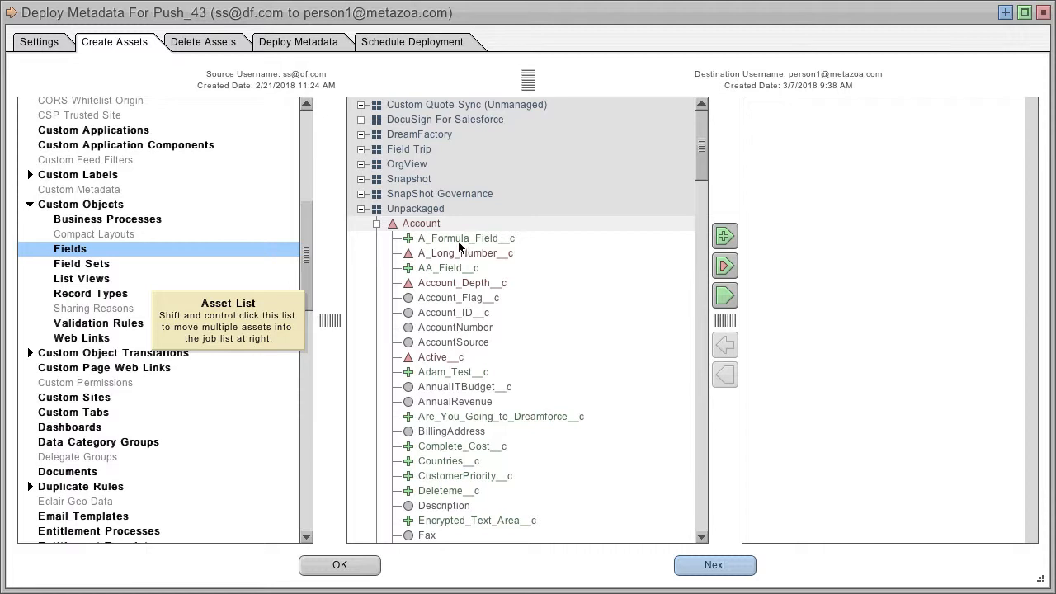
click(463, 239)
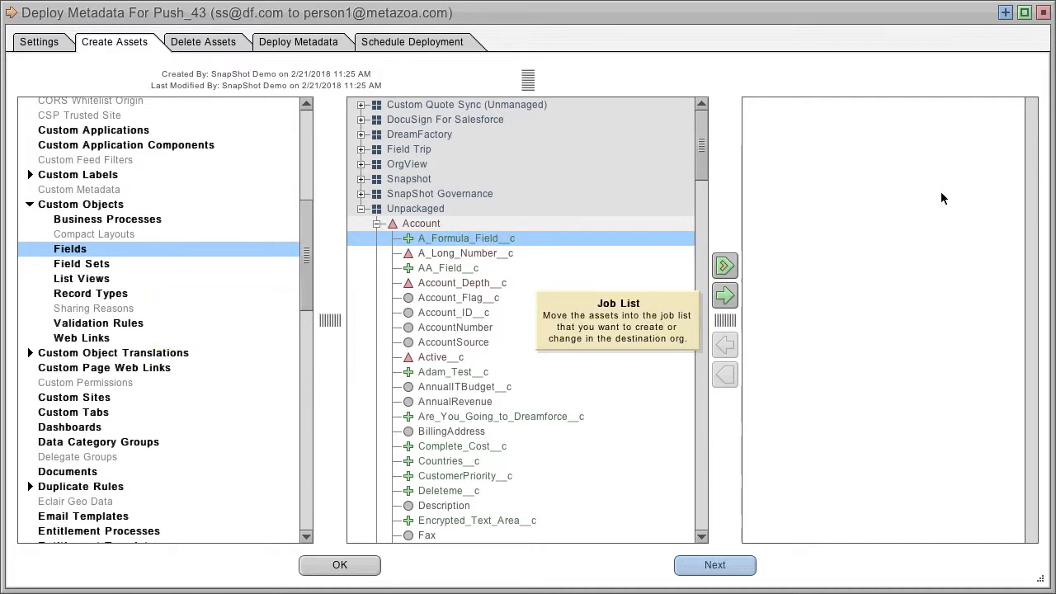
click(724, 294)
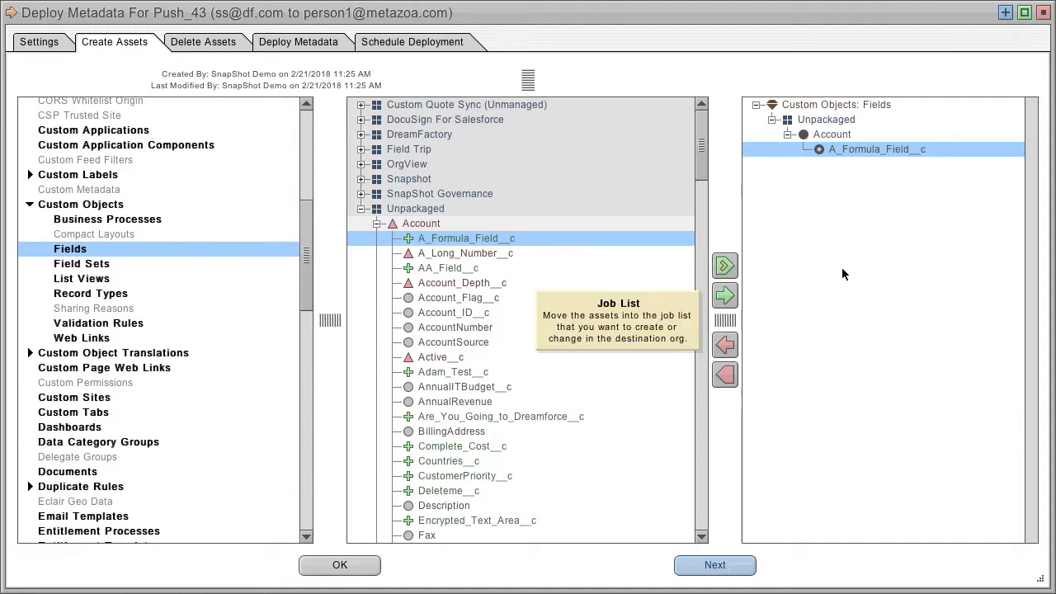
click(464, 253)
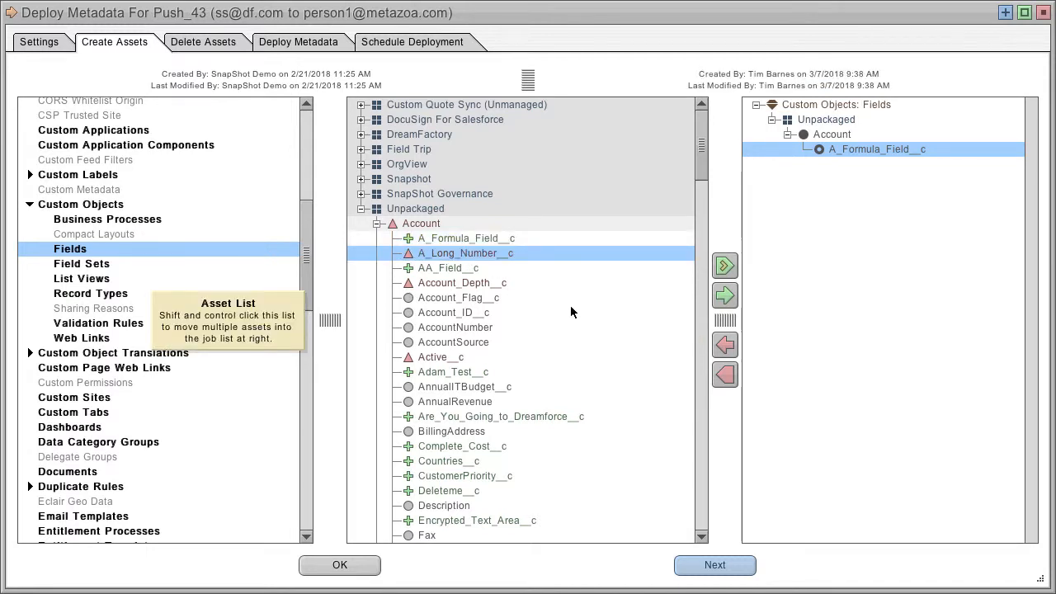
click(725, 295)
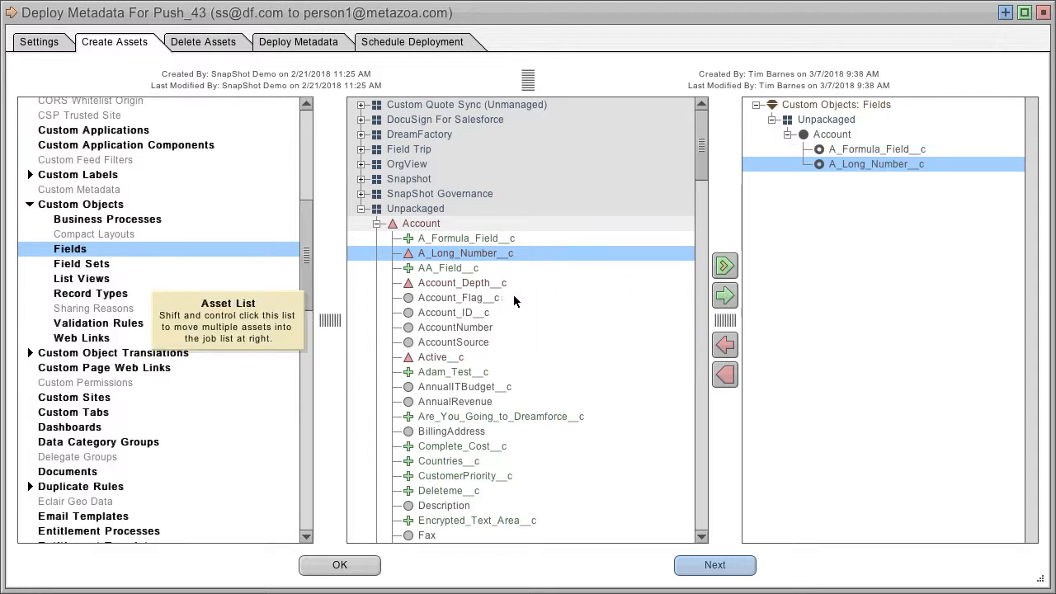
Open the comparison pane and compare source and destination XML for the A_Long_Number__c, A_Formula_Field__c and Account_Flag__c fields
click(449, 301)
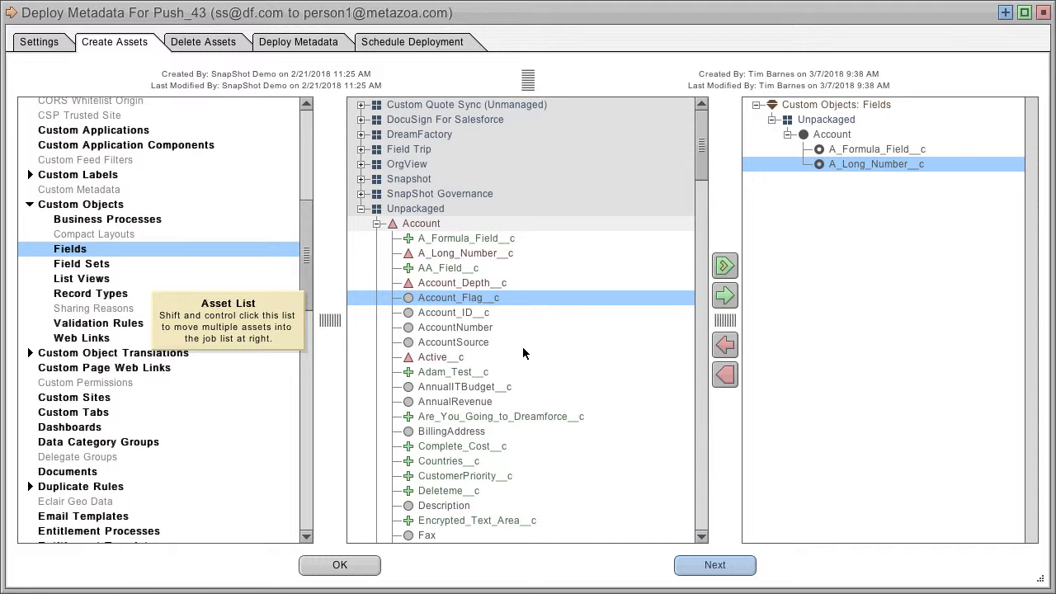
click(465, 254)
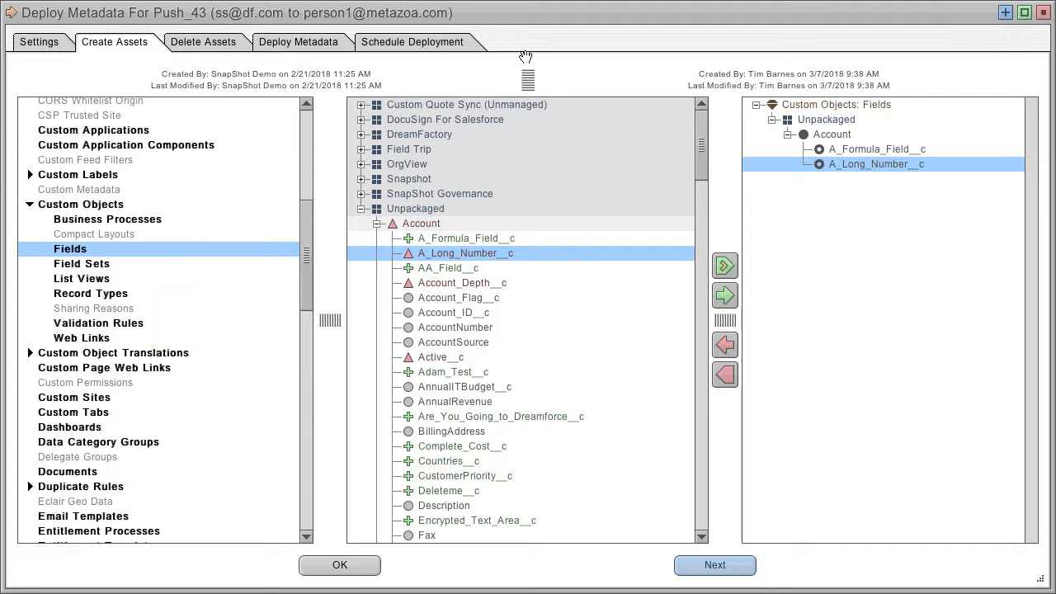
drag(527, 80, 554, 311)
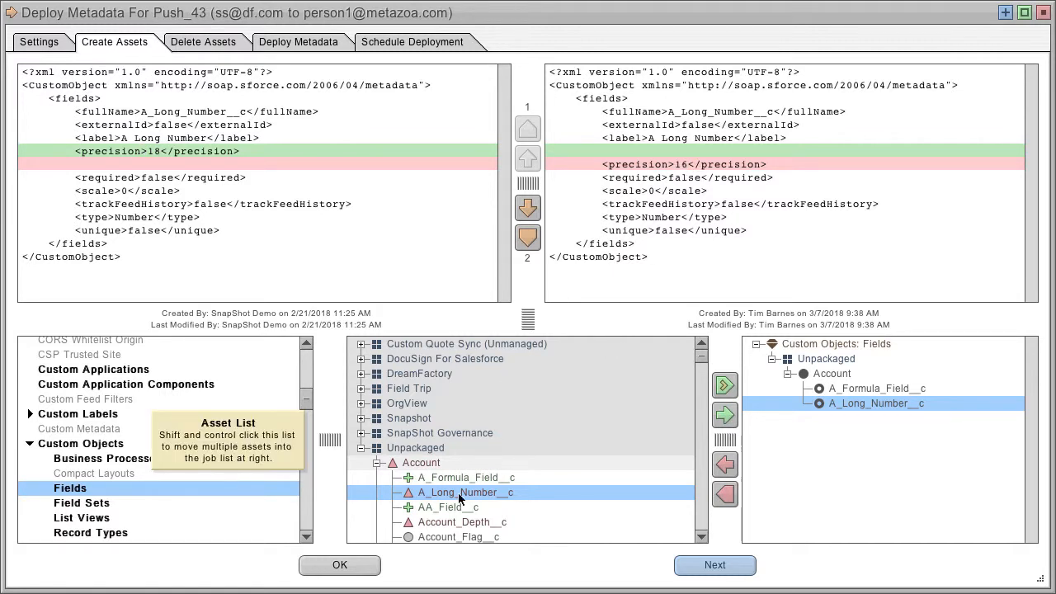
click(438, 479)
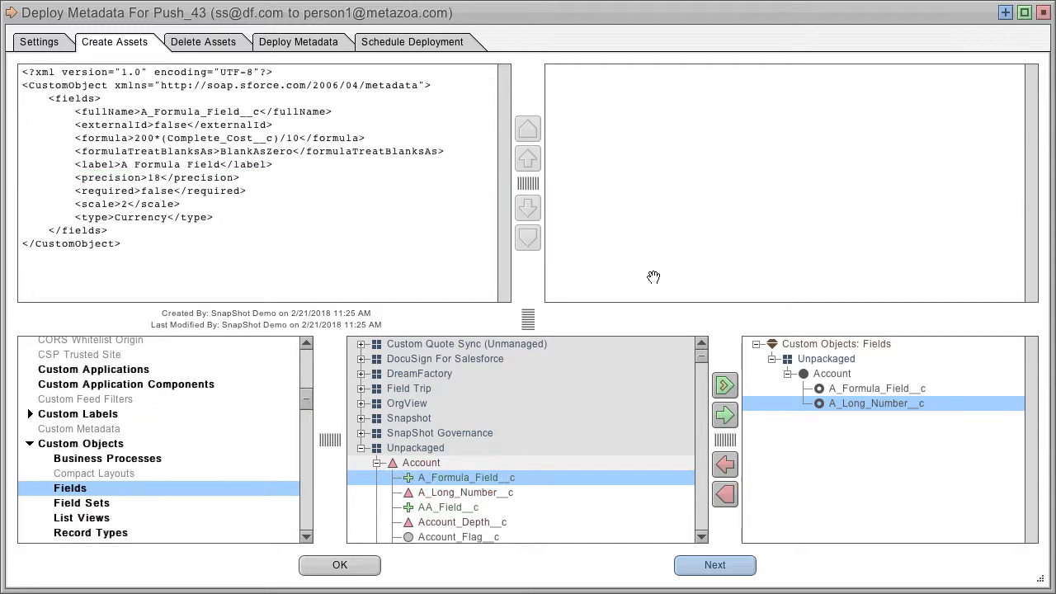
click(700, 537)
click(699, 536)
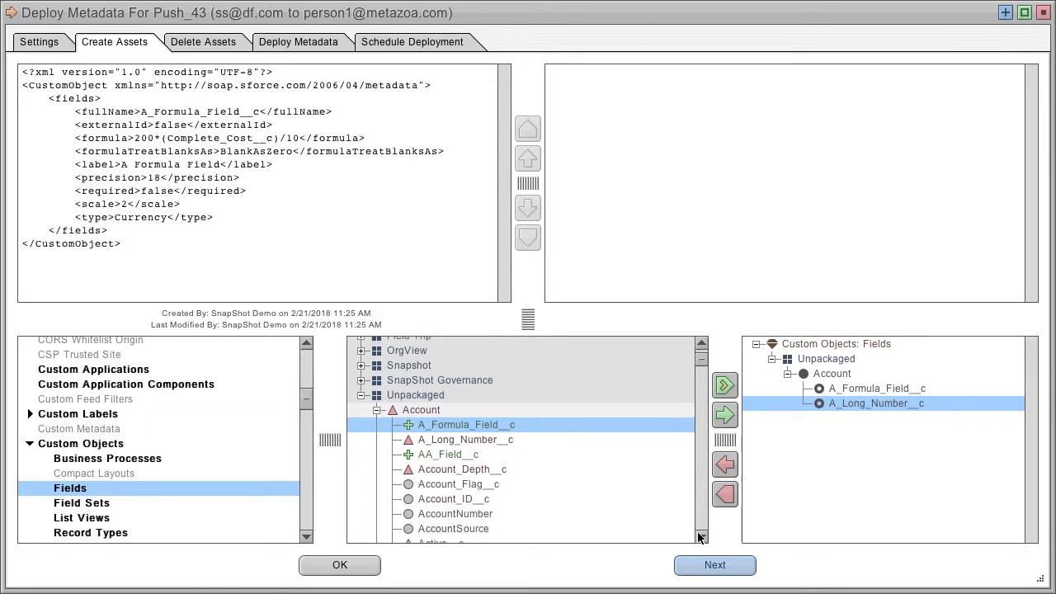
click(437, 477)
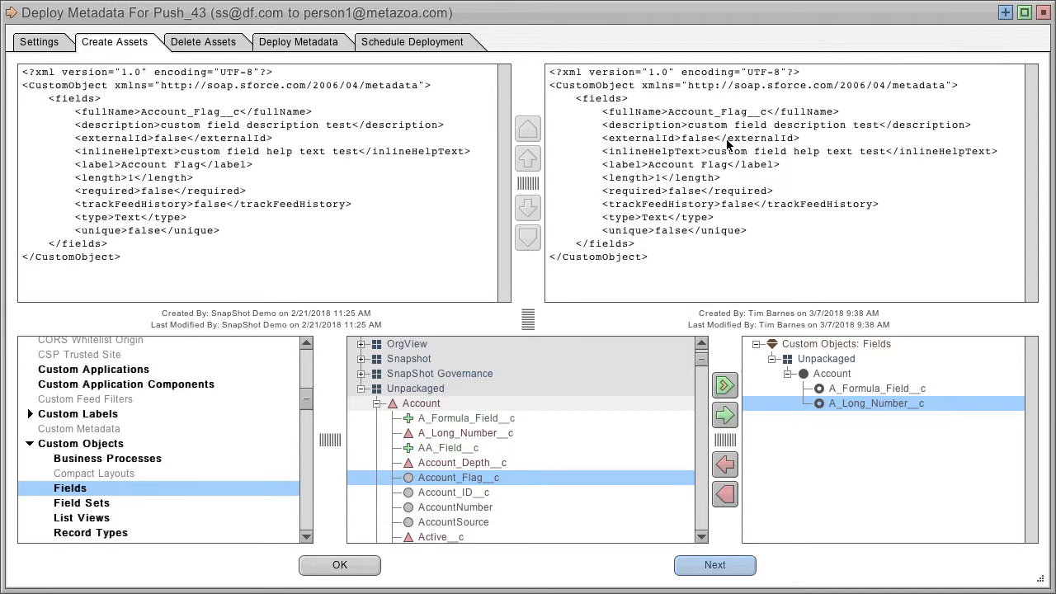
drag(528, 318, 528, 78)
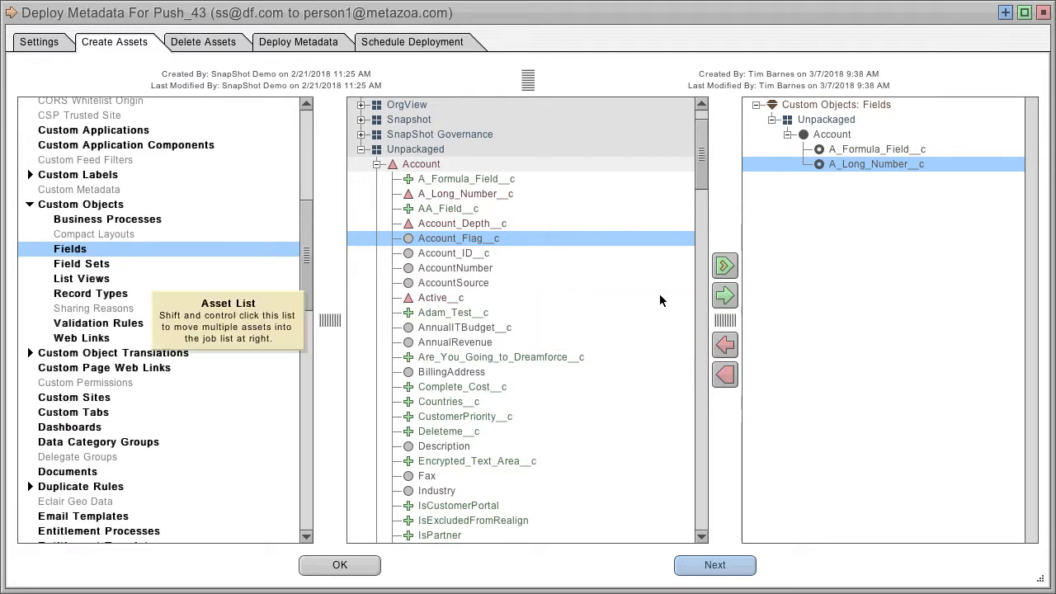
Add the Account custom object with all its related assets to the job list, then remove all assets
click(66, 206)
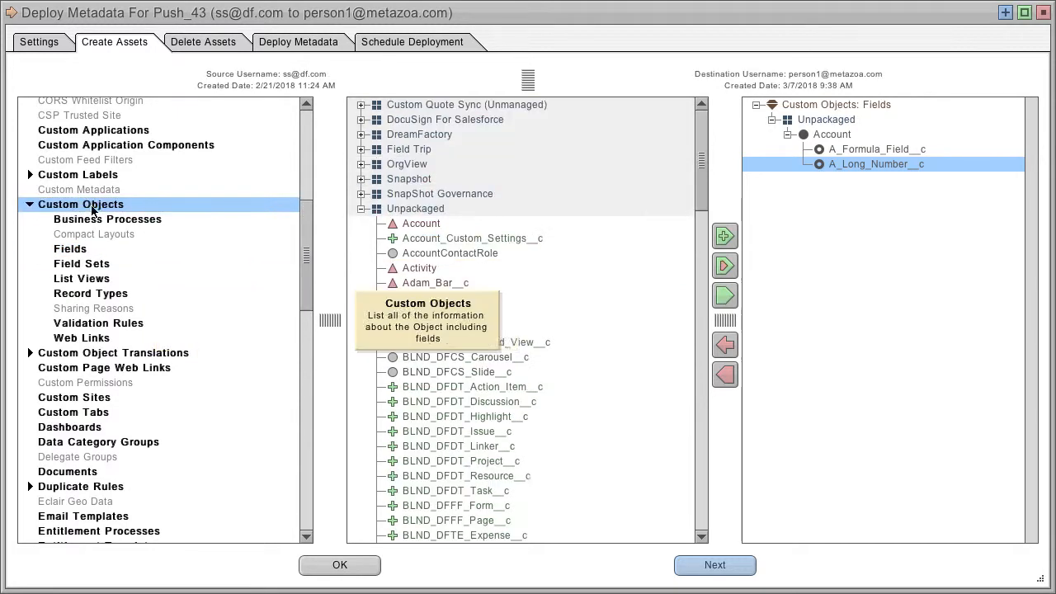
click(438, 223)
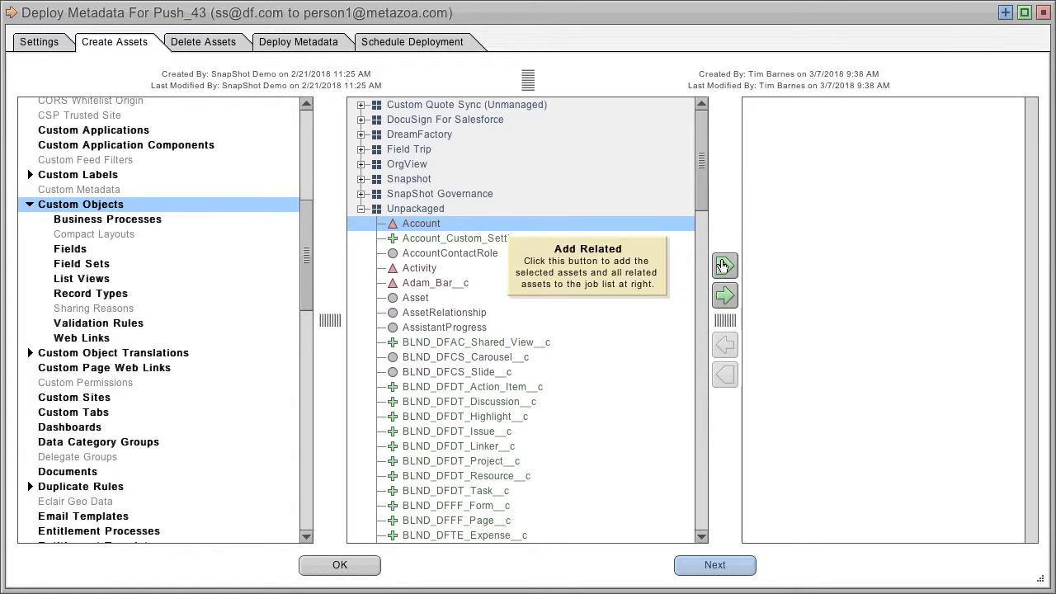
click(722, 266)
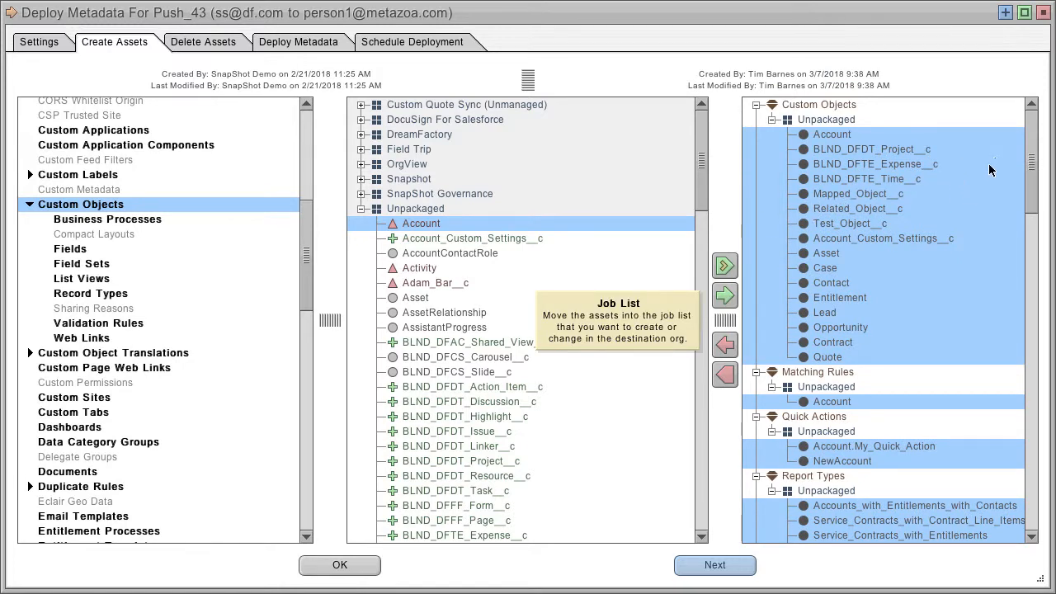
click(850, 286)
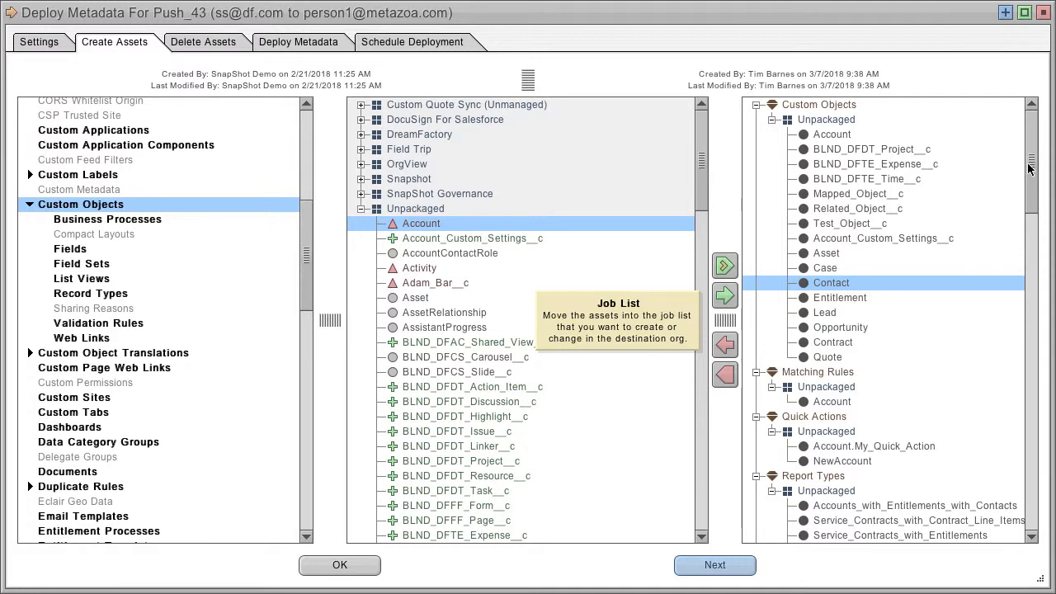
drag(1030, 168, 1047, 507)
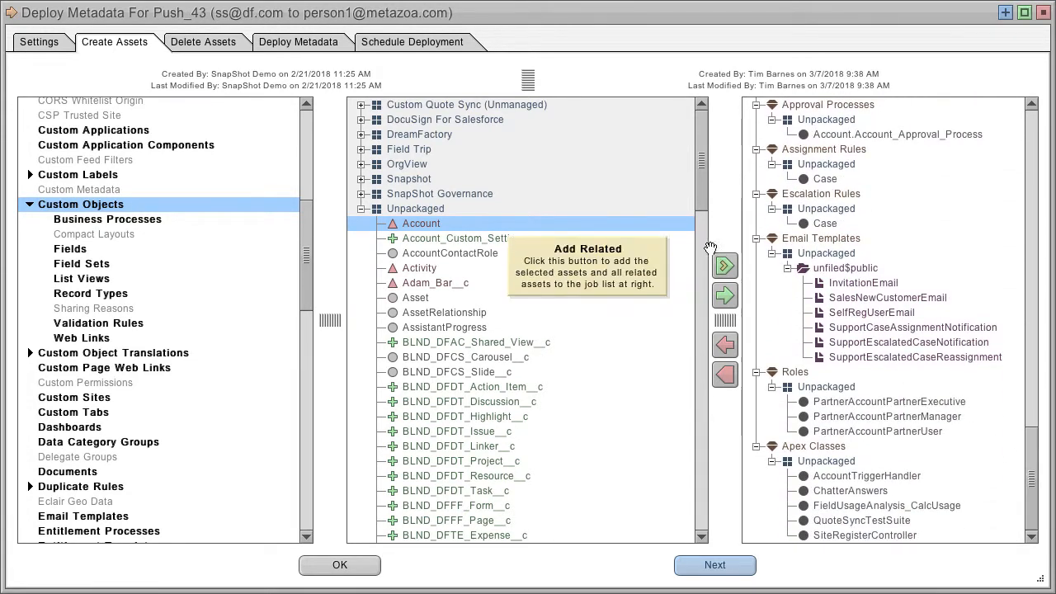
click(724, 375)
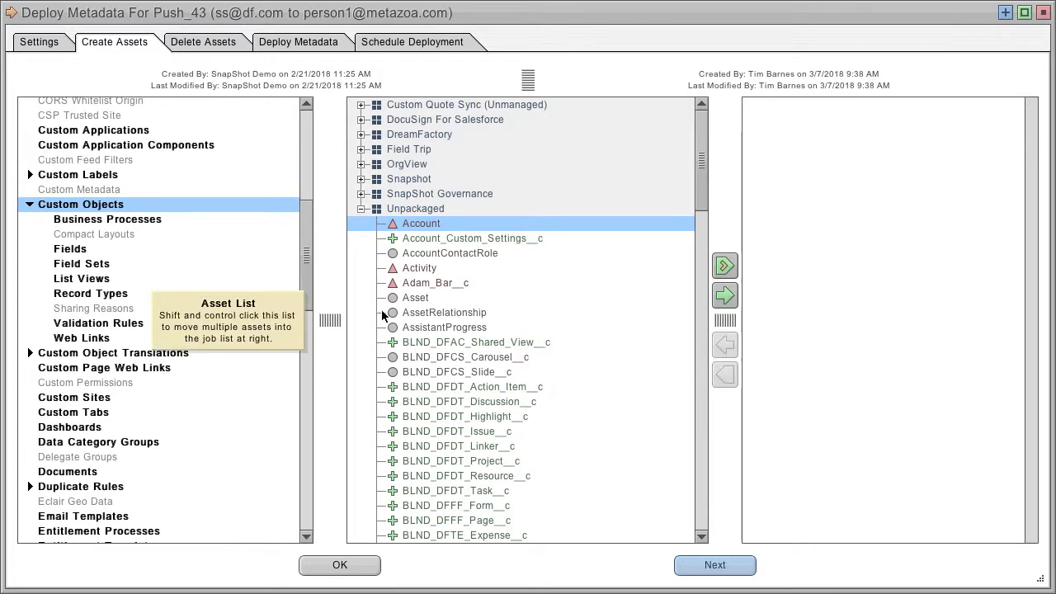
click(94, 132)
ctrl+click(94, 145)
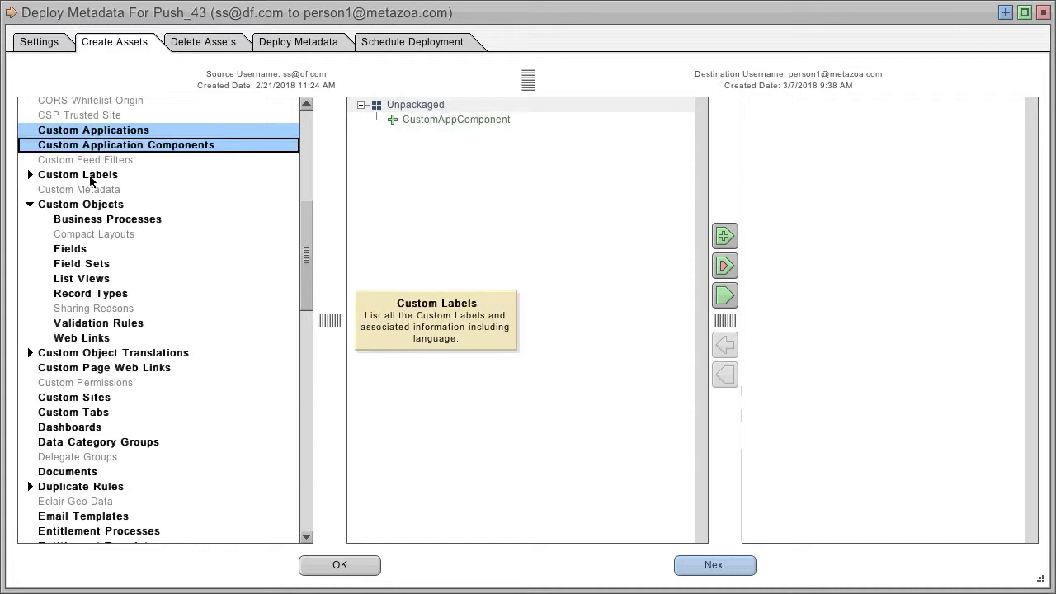
ctrl+click(91, 176)
ctrl+click(107, 205)
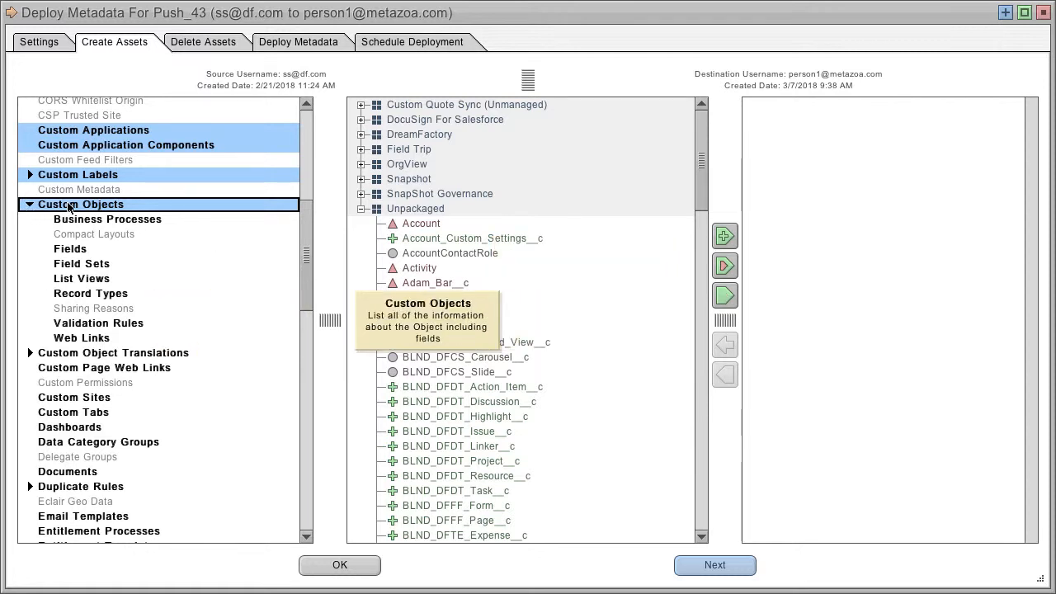
Try adding the changed and then the missing custom objects to the job list, clearing the list after each
click(68, 206)
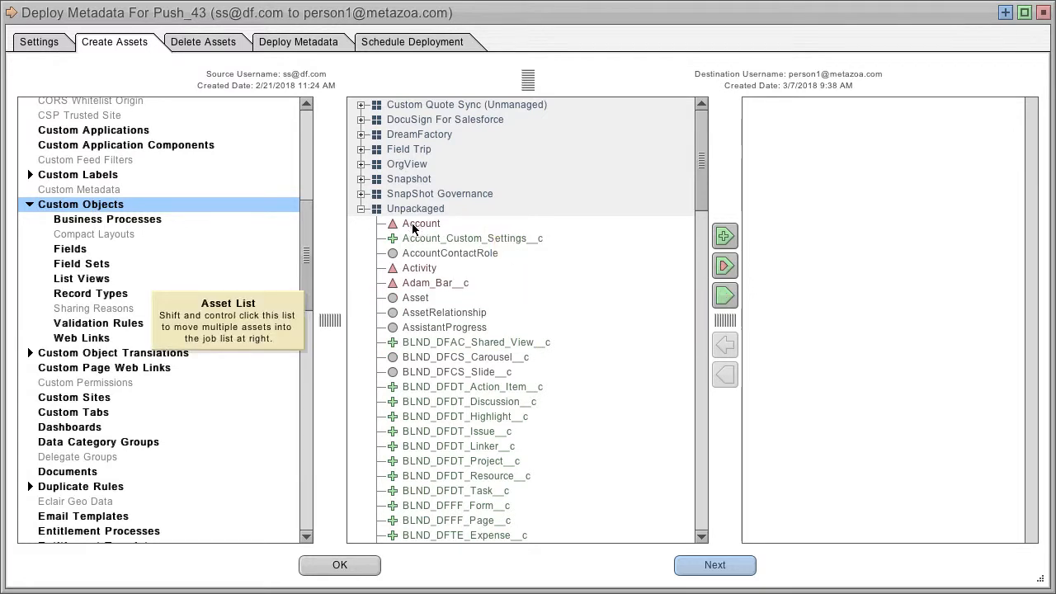
click(725, 265)
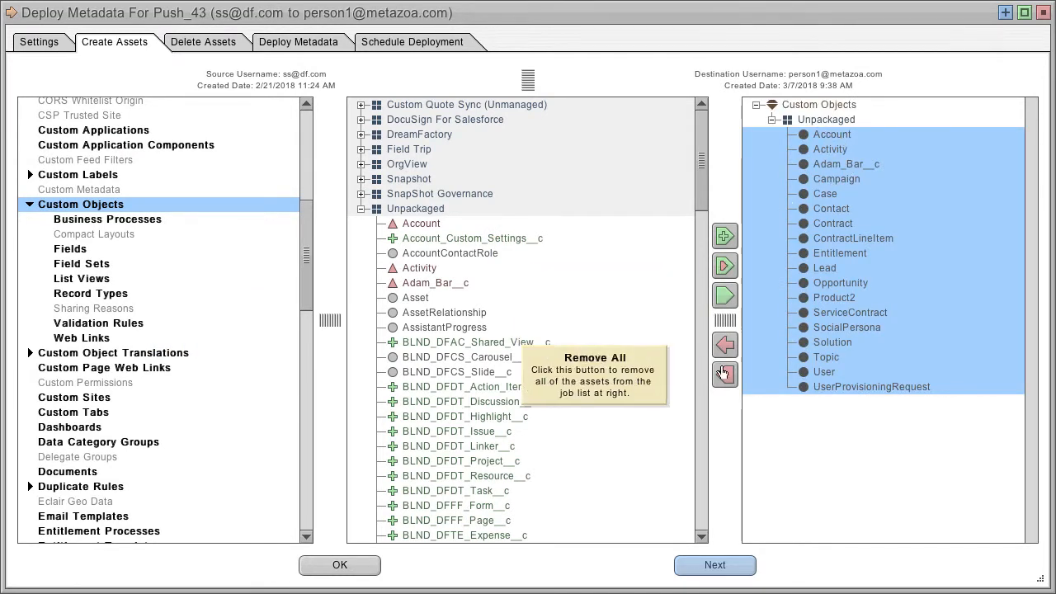
click(723, 373)
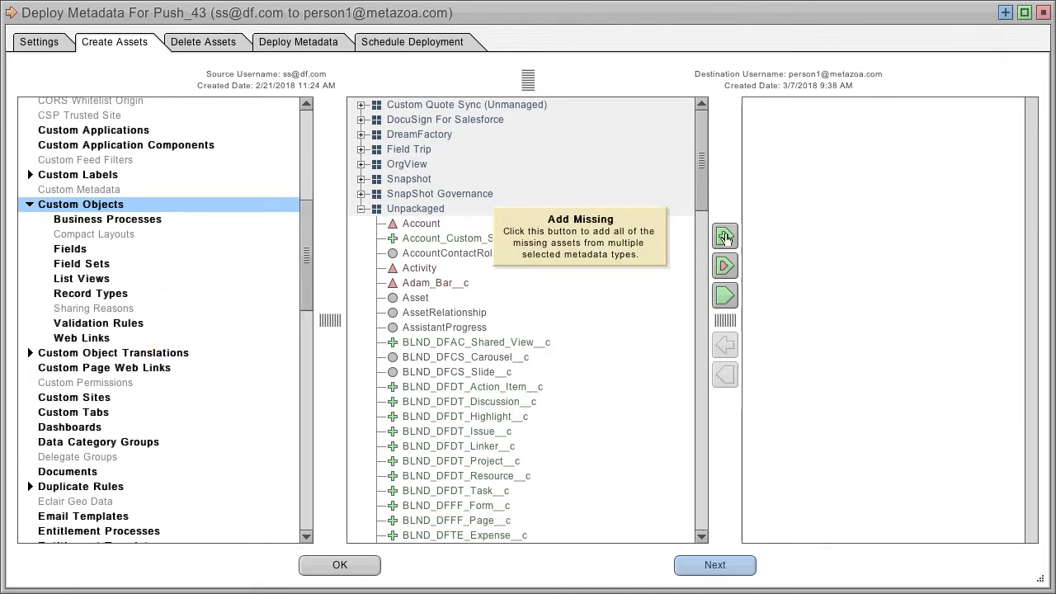
click(724, 237)
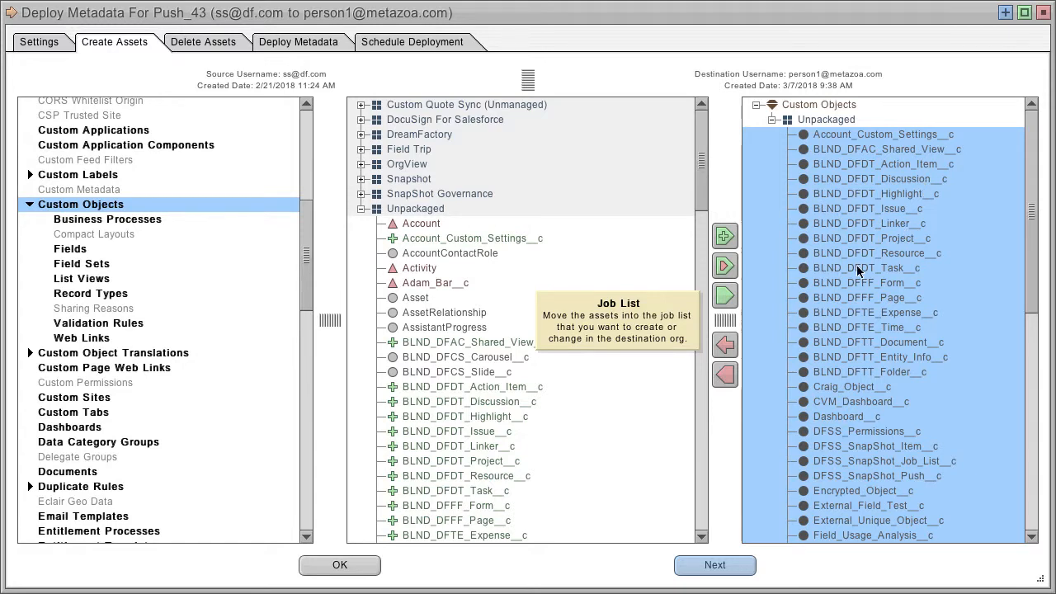
click(724, 374)
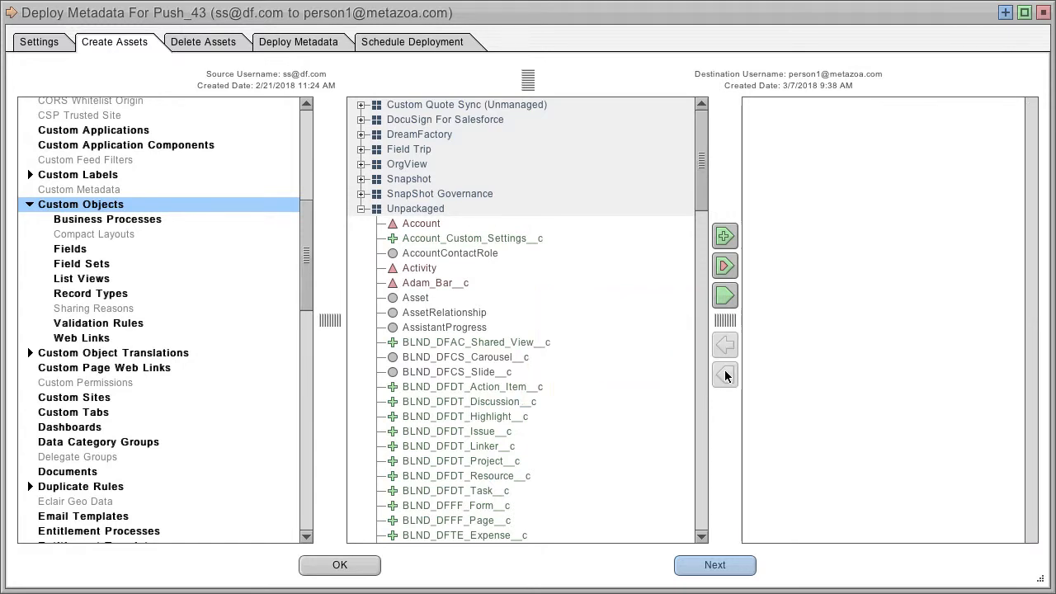
Select the base metadata types, add all their missing assets to the job list, then remove them all
right_click(123, 157)
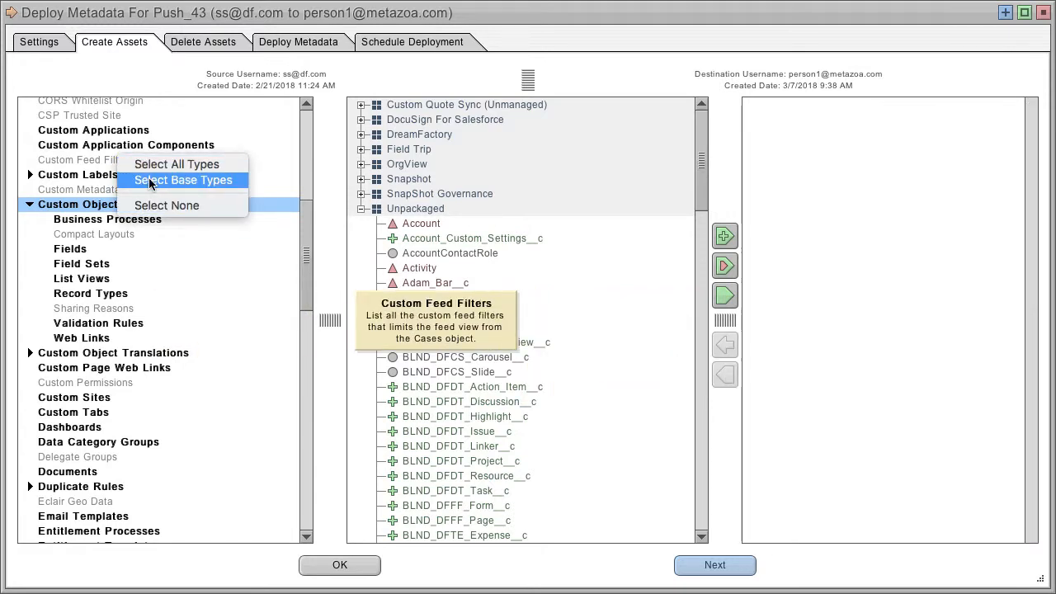
click(149, 180)
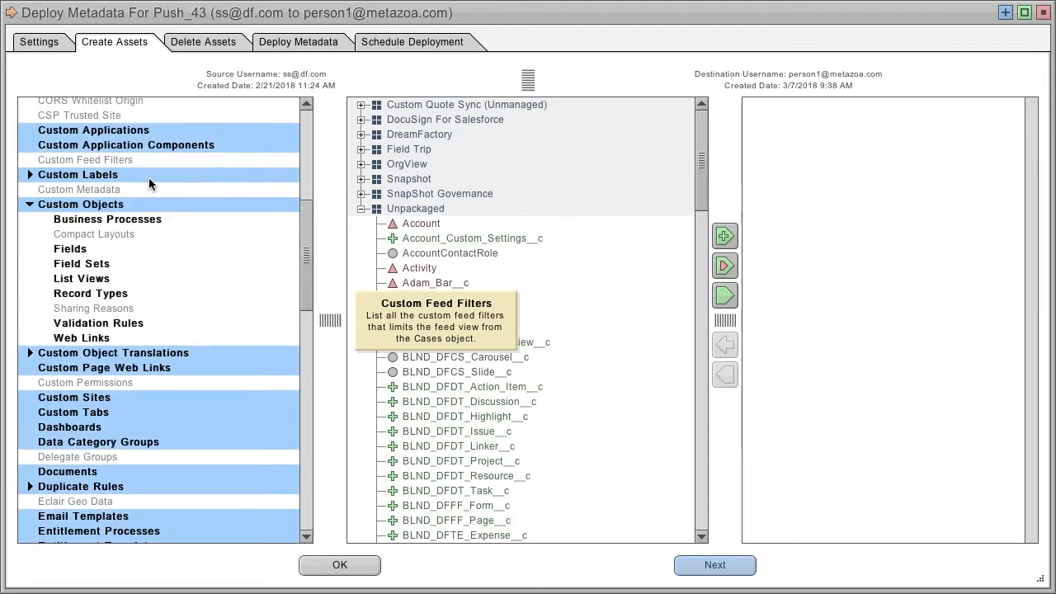
click(724, 235)
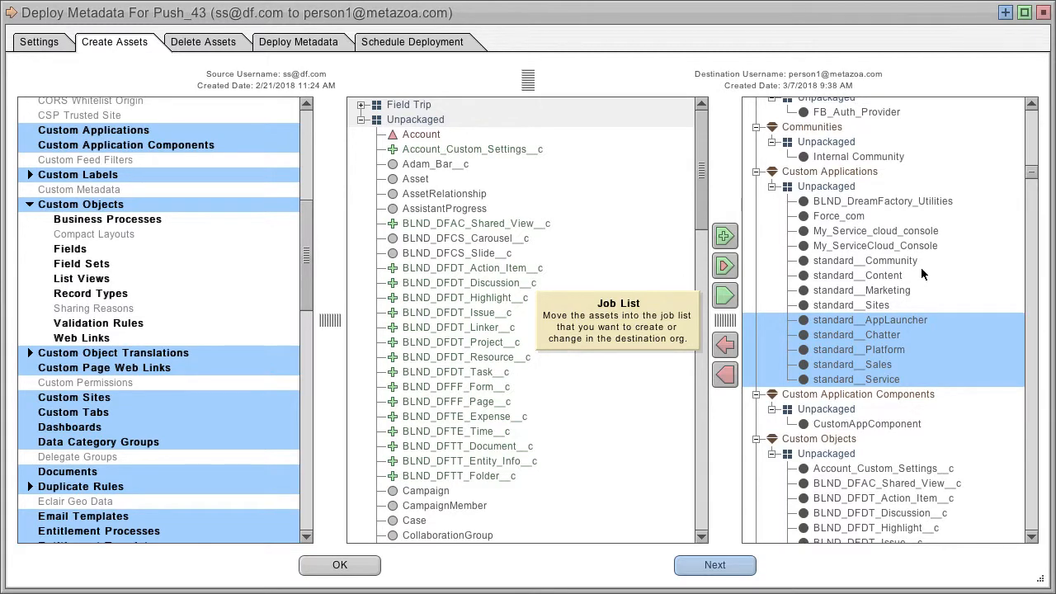
click(725, 374)
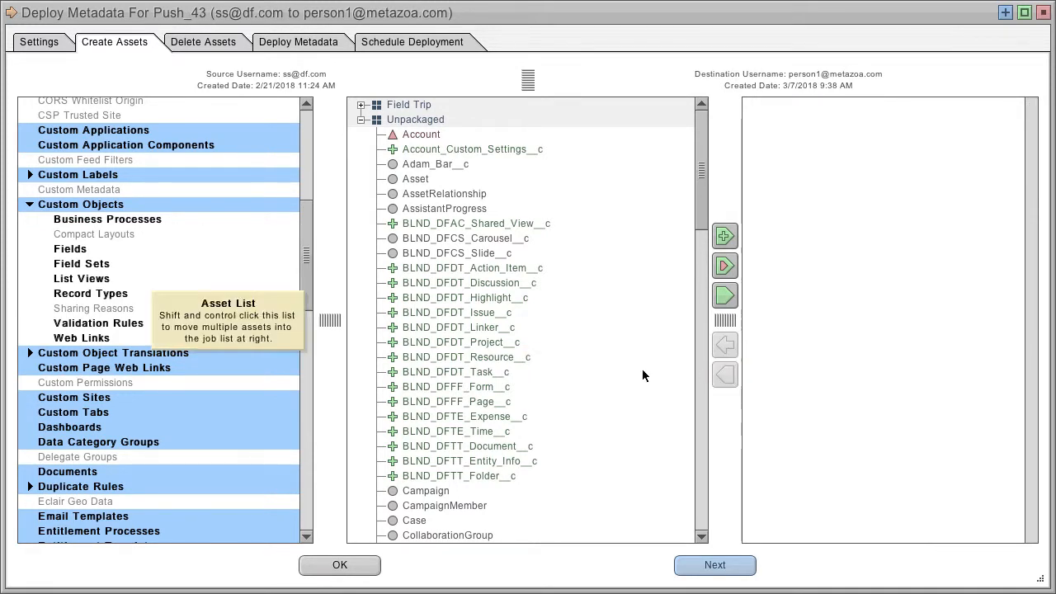
Add the Adam_Bar__c and BLND_DFAC_Shared_View__c custom objects to the job list
click(105, 204)
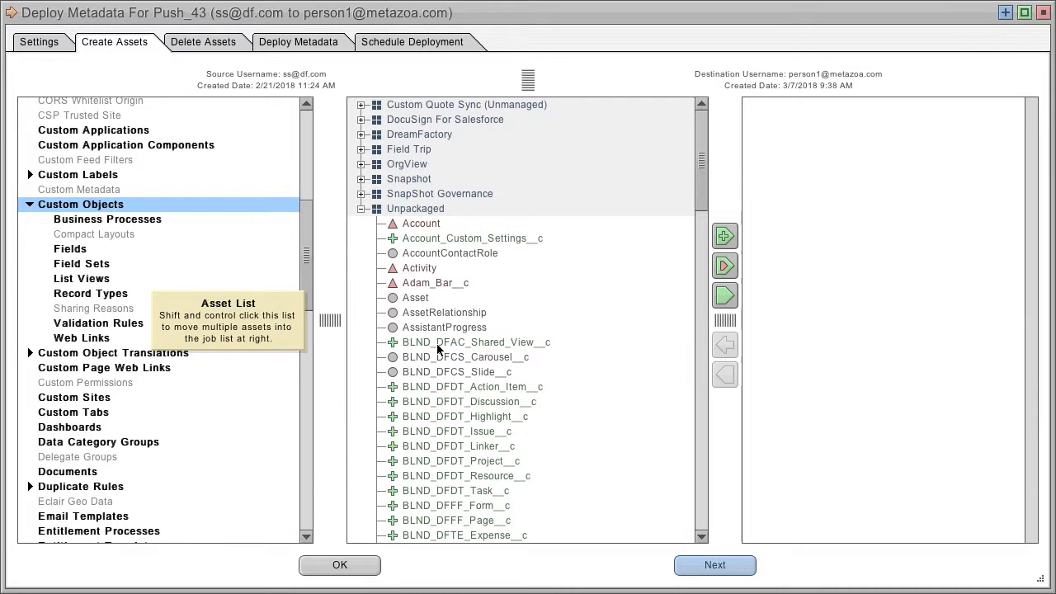
click(435, 283)
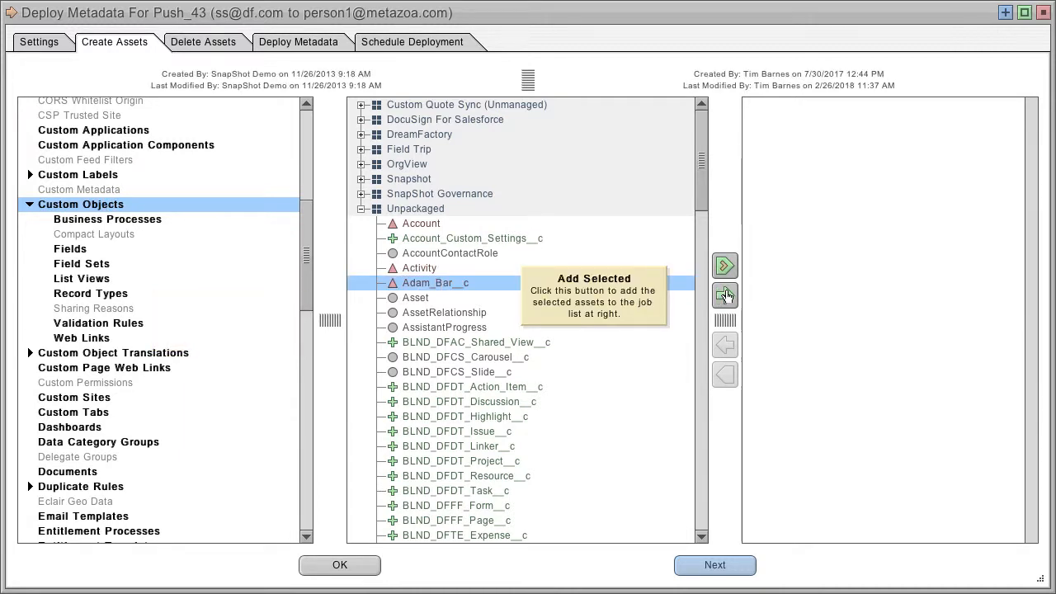
click(724, 295)
click(724, 295)
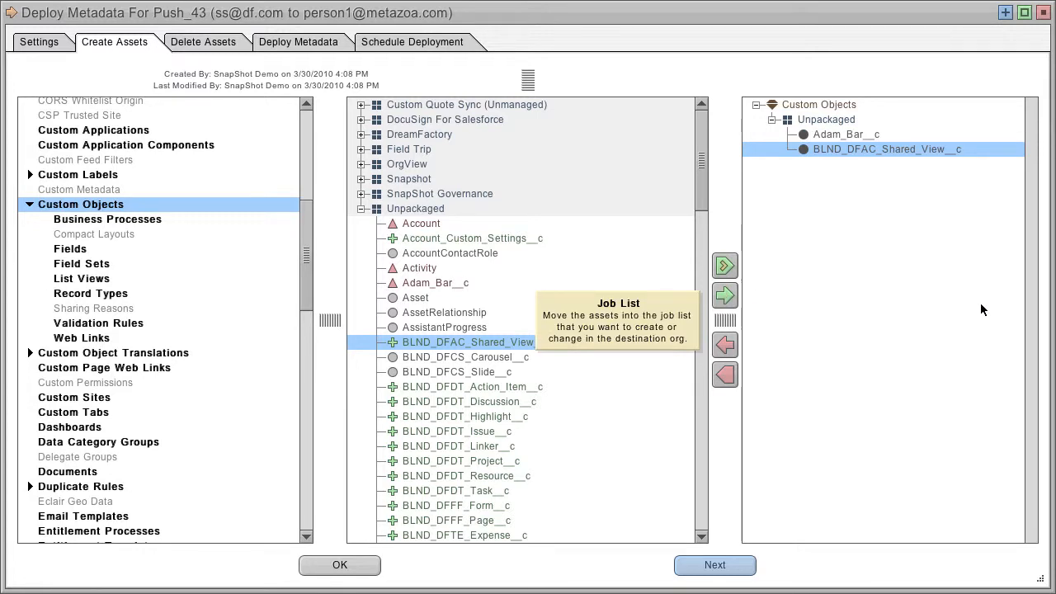
Advance to the Delete Assets tab and add the bill_child__c custom object to the deletion job list
click(715, 566)
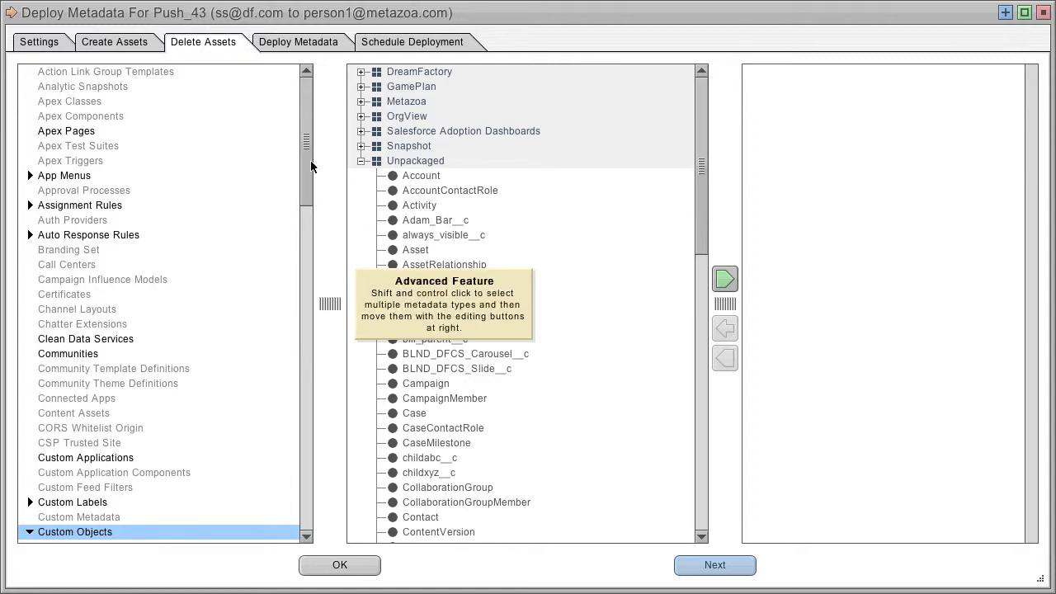
drag(312, 167, 307, 198)
scroll(306, 196, down, 6)
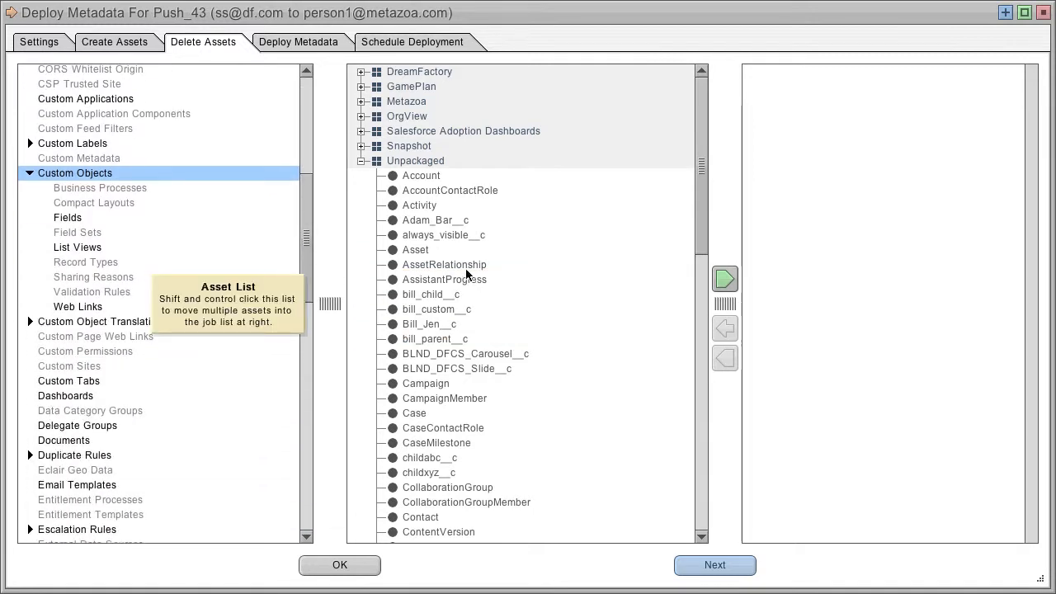
click(435, 299)
click(724, 278)
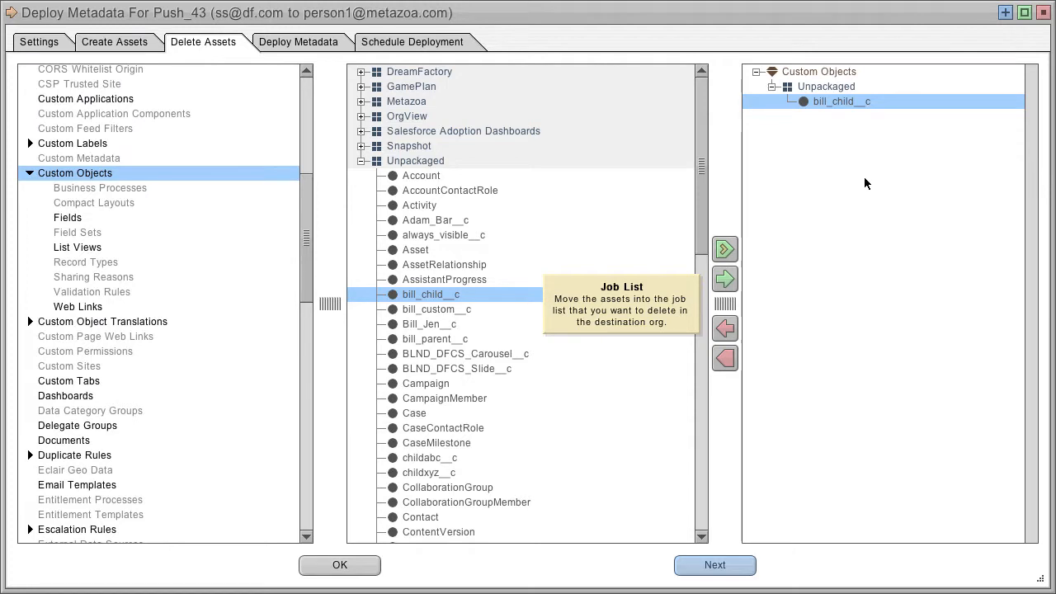
Advance to the Deploy Metadata tab and switch between the create and delete job lists
click(715, 566)
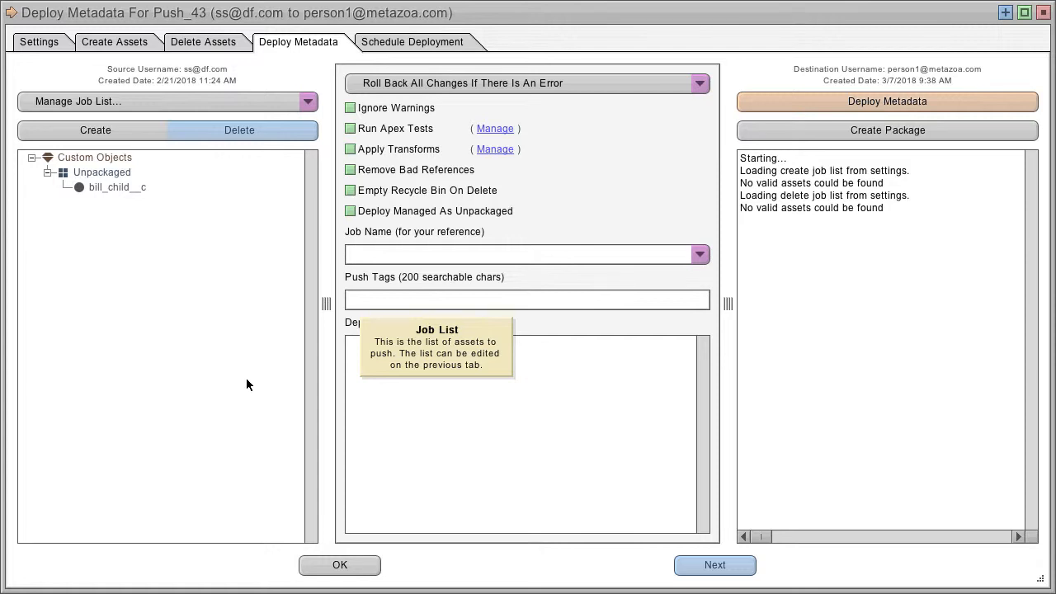
click(141, 130)
click(141, 130)
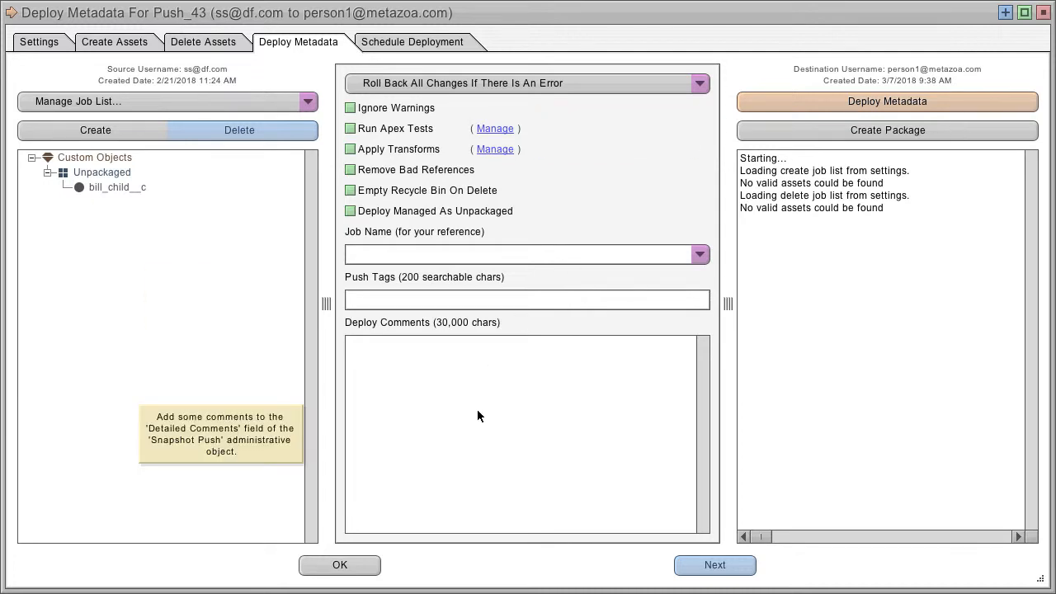
Open the search for a previous job list and browse earlier pushes to the org under the success and changes filters
click(257, 101)
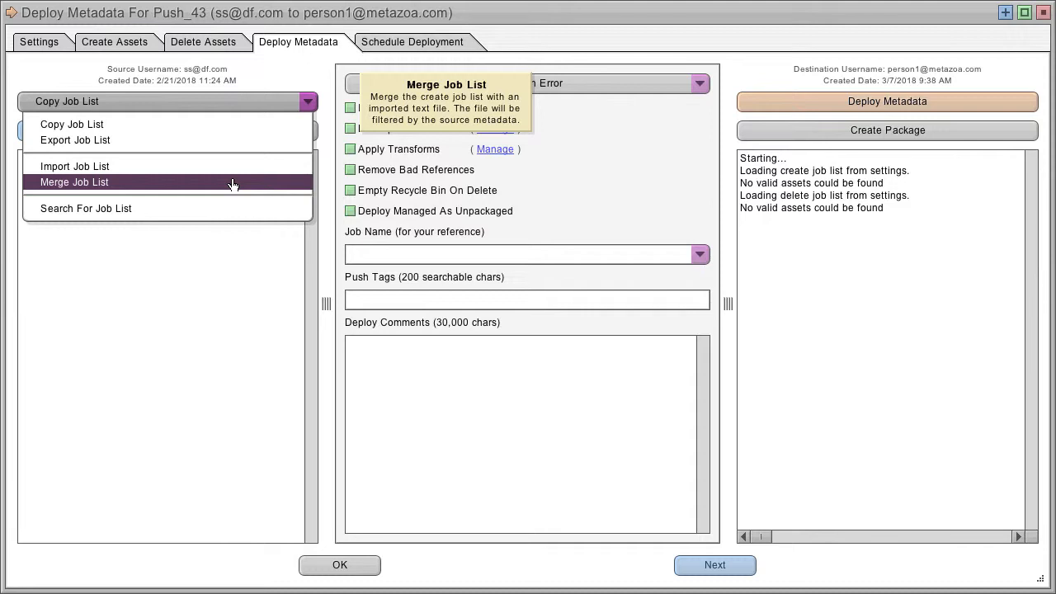
click(160, 209)
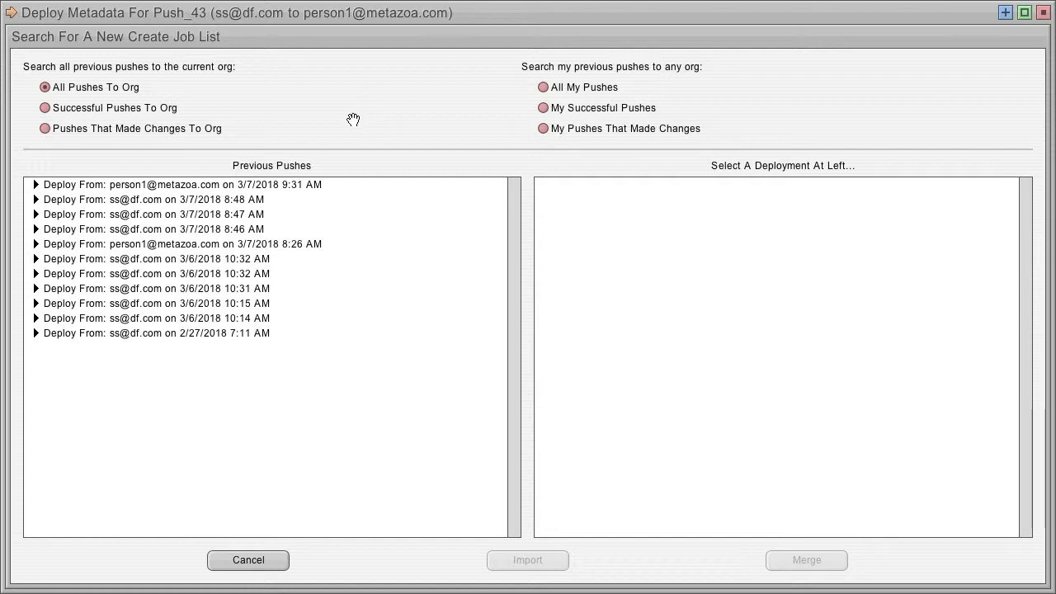
click(108, 107)
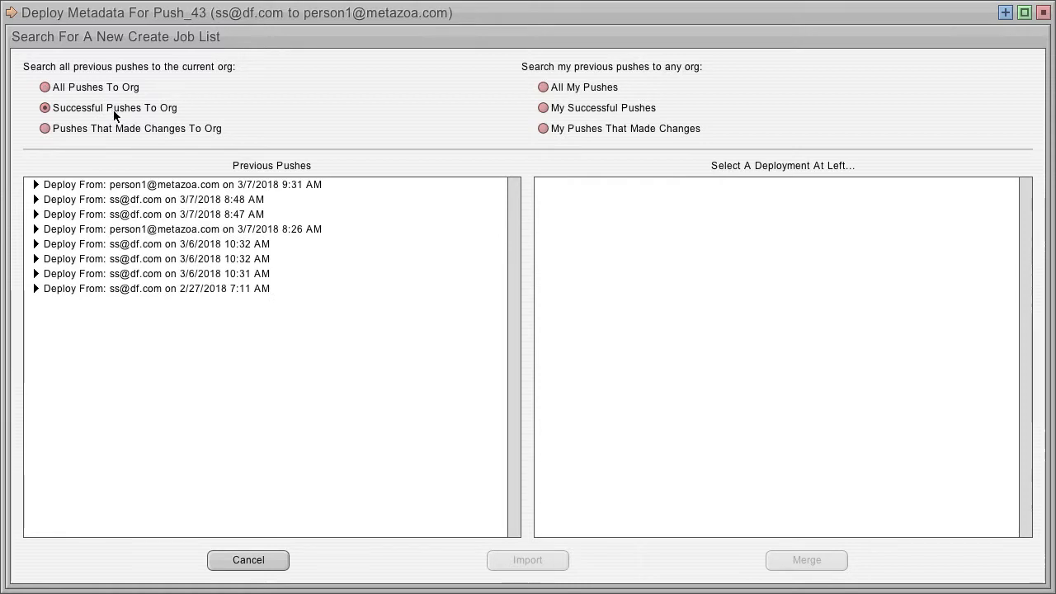
click(124, 129)
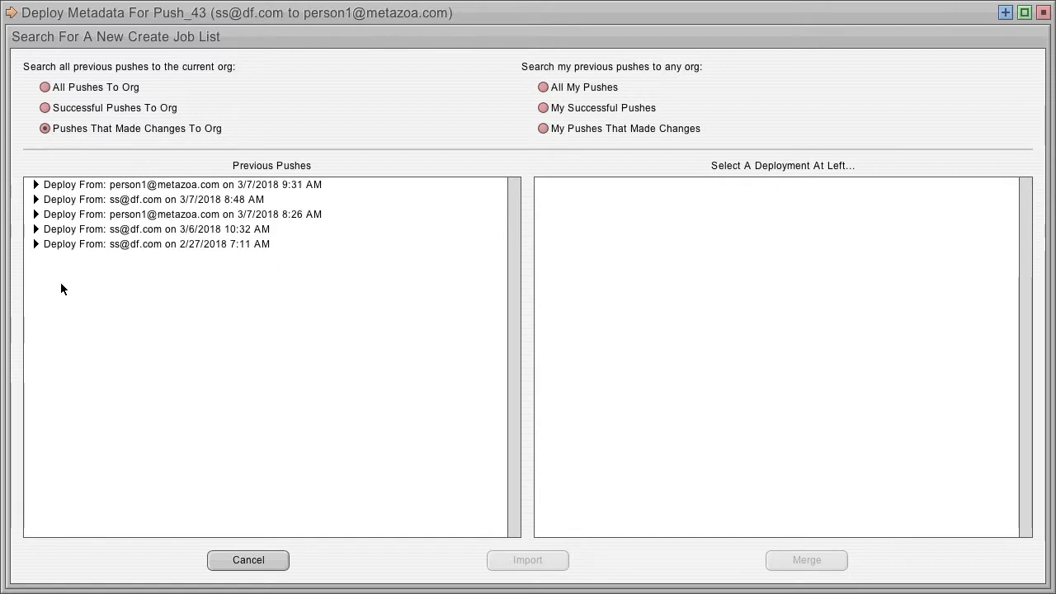
click(35, 244)
click(95, 275)
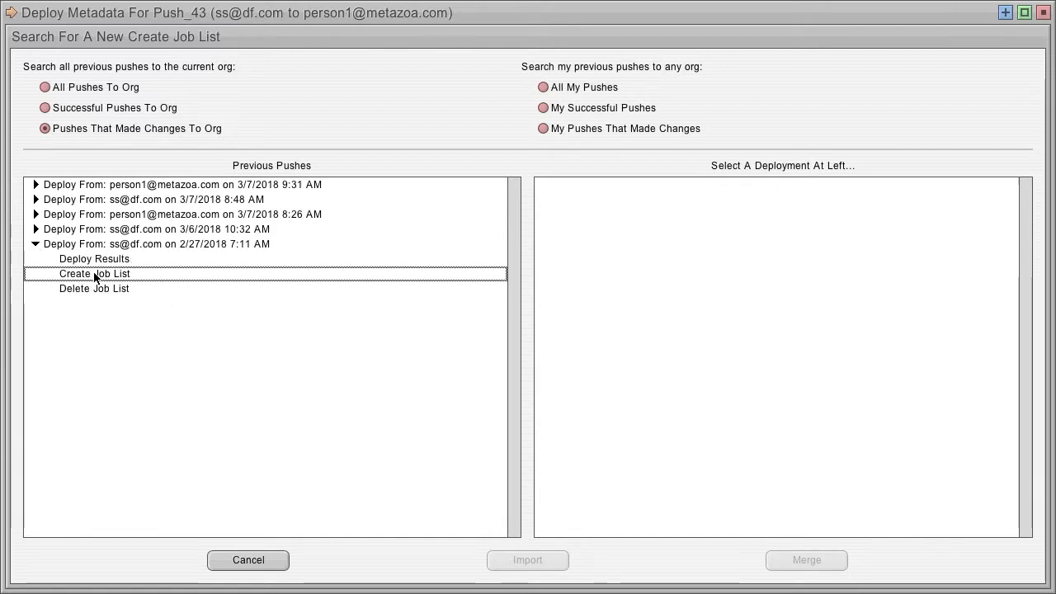
click(103, 289)
click(36, 214)
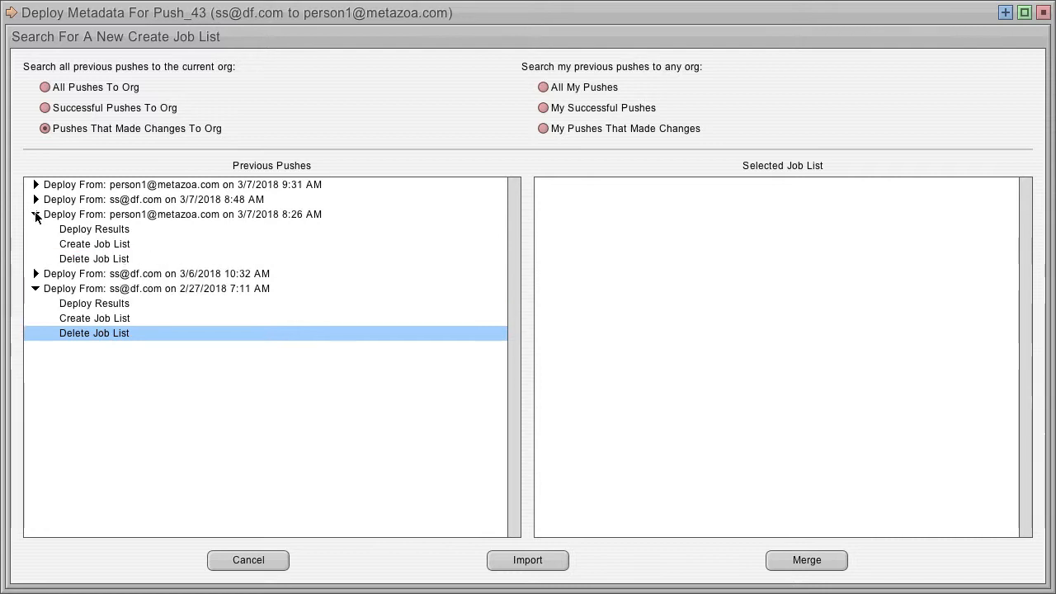
click(95, 231)
click(105, 245)
click(113, 259)
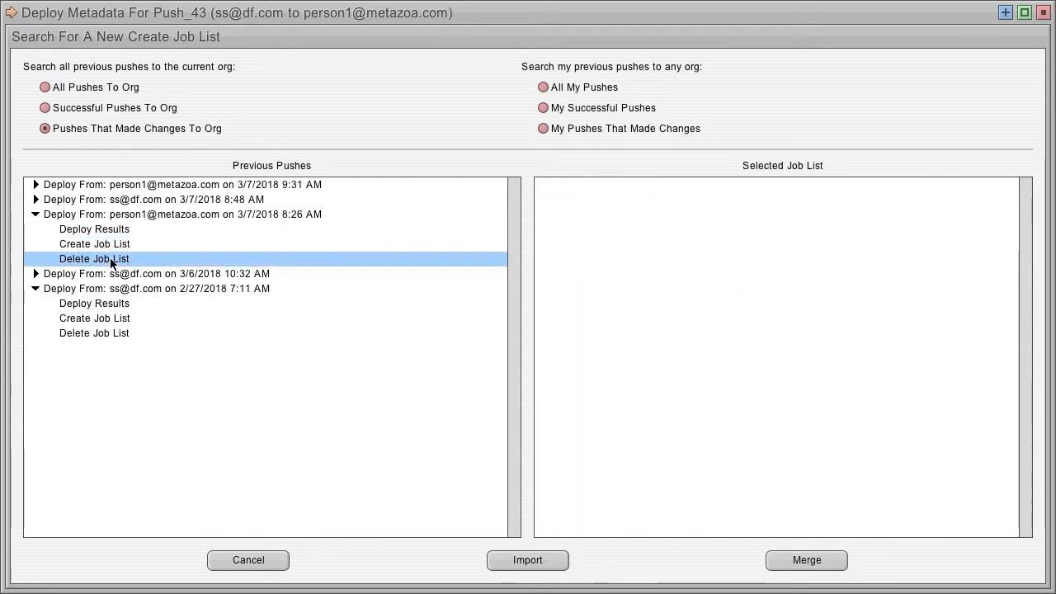
Inspect create job lists of earlier pushes under the my-pushes filters, then cancel the job list search
click(36, 200)
click(95, 230)
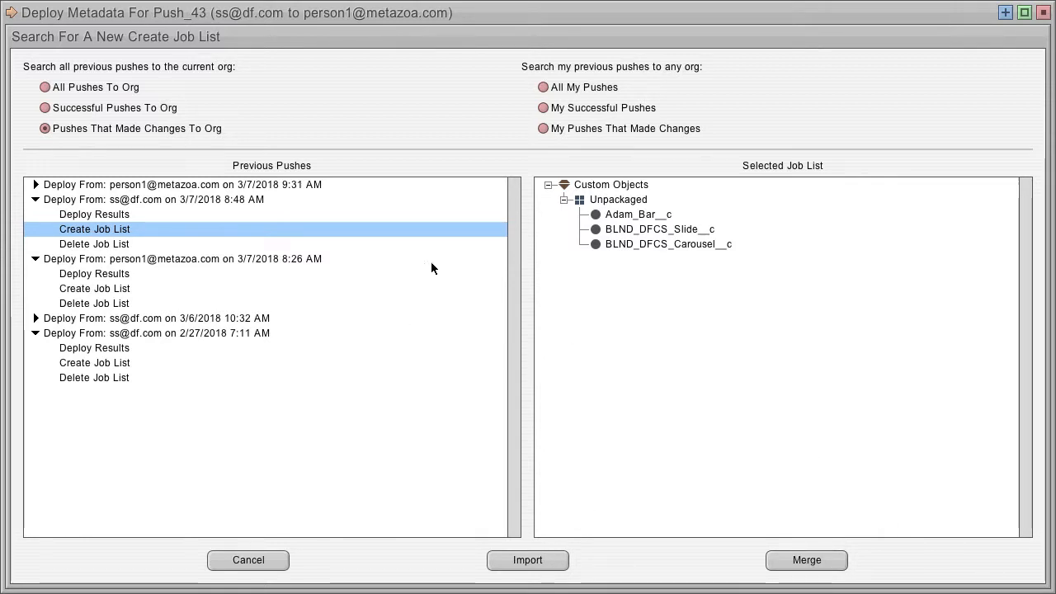
click(580, 86)
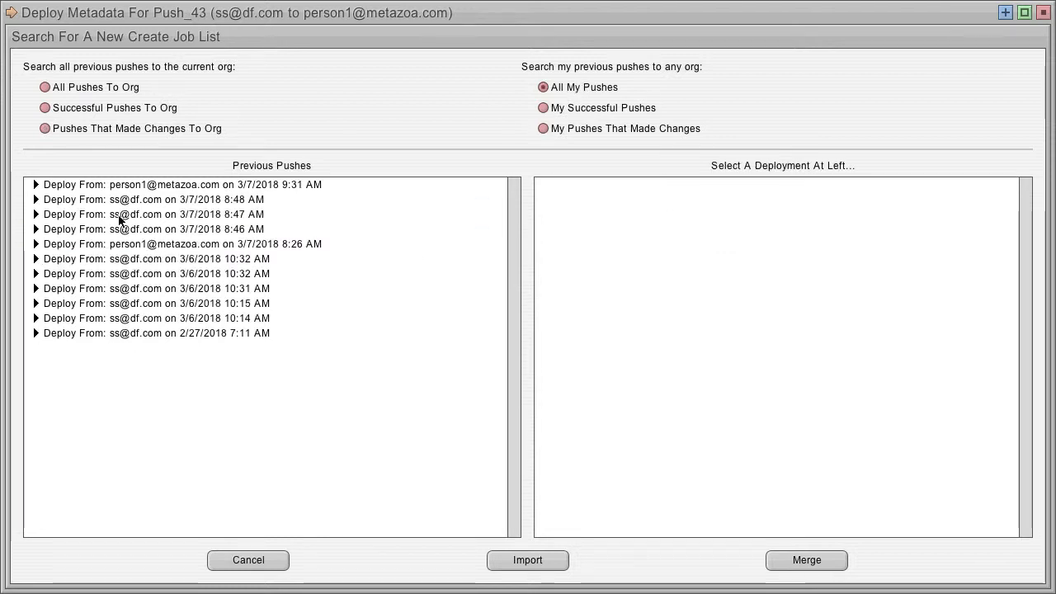
click(37, 228)
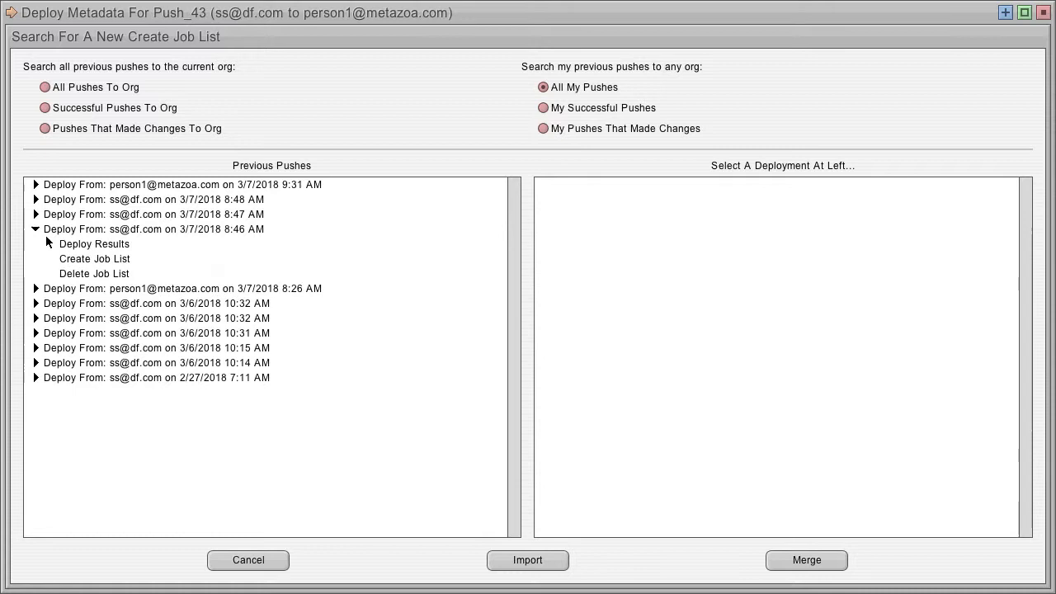
click(90, 259)
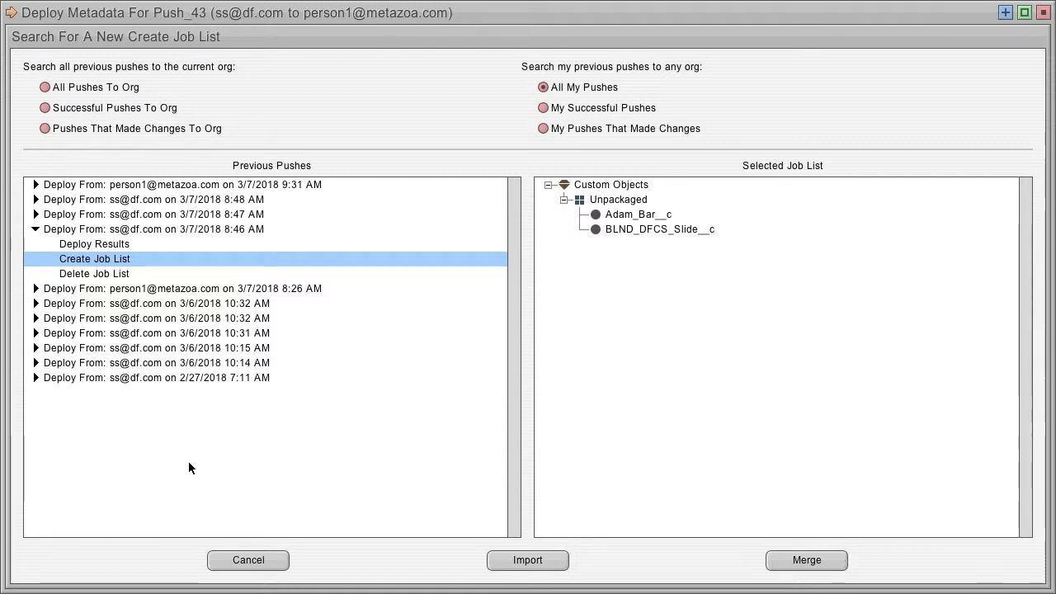
click(605, 109)
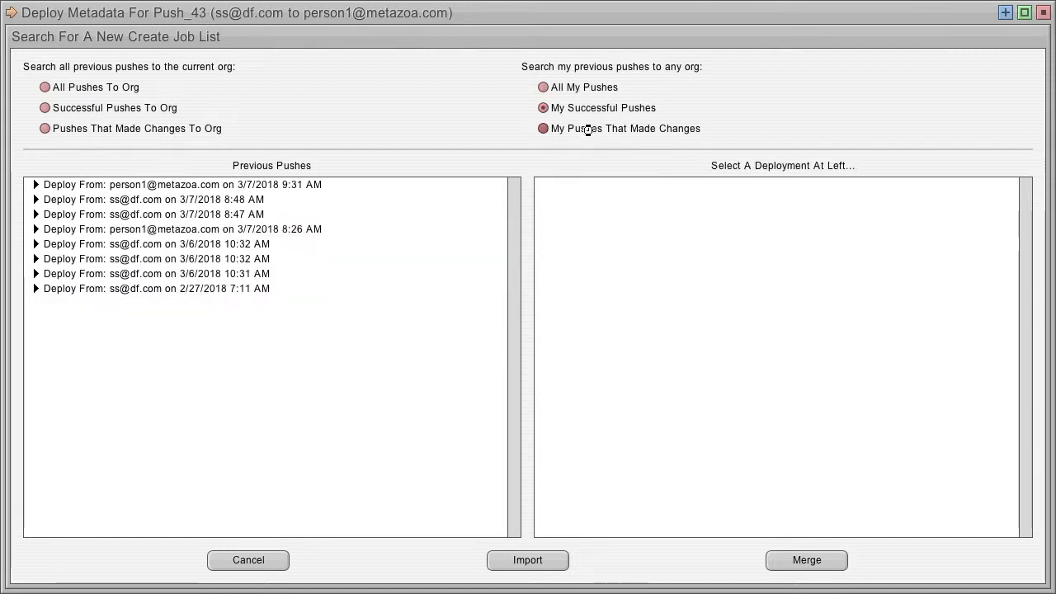
click(588, 128)
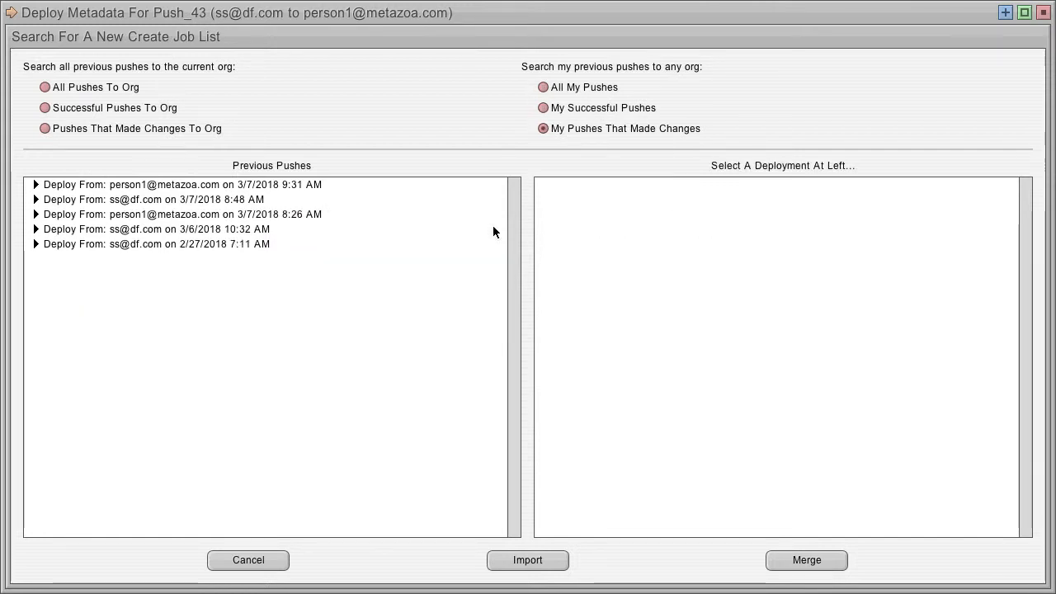
click(247, 560)
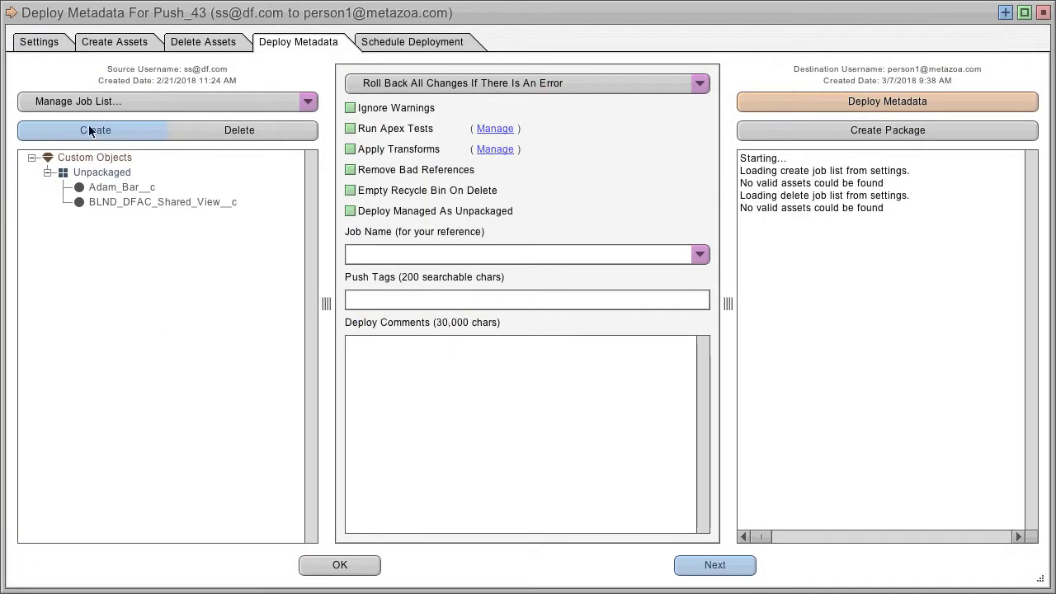
Switch between the delete and create job lists and review the error-handling options, keeping Roll Back All Changes If There Is An Error
click(210, 131)
click(93, 130)
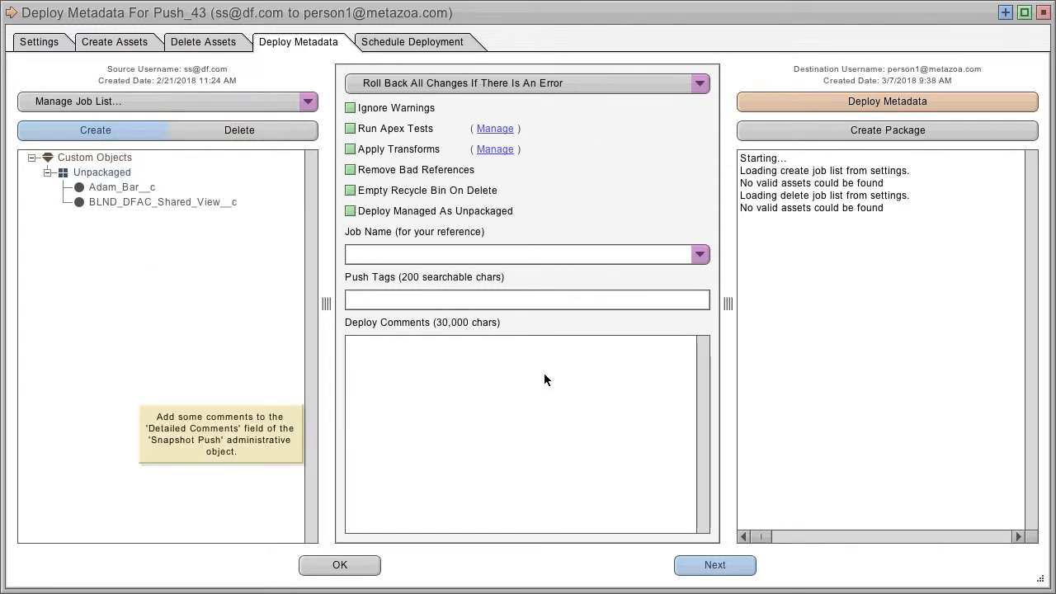
click(569, 84)
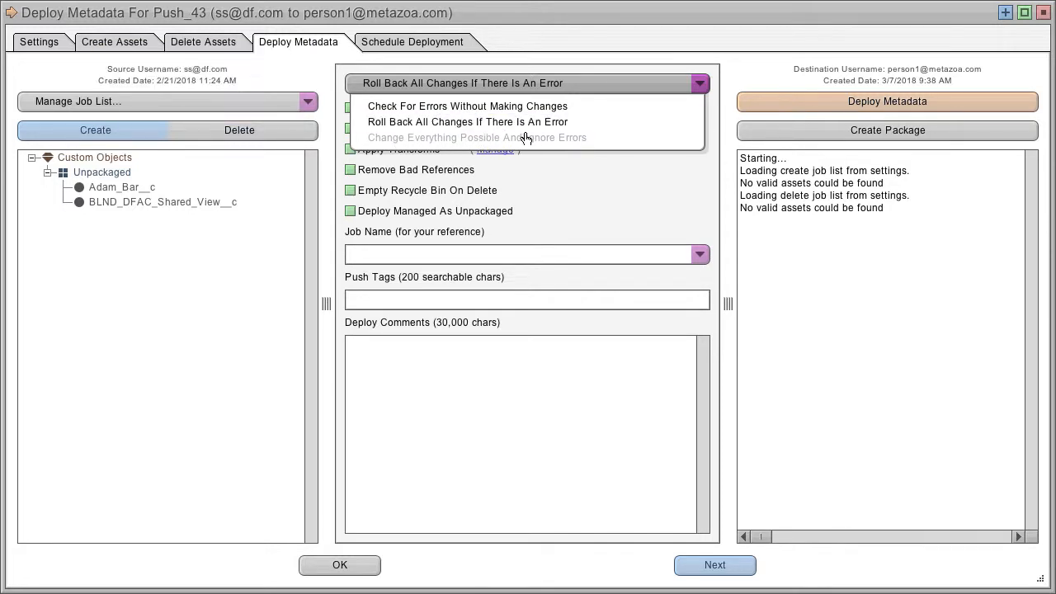
click(508, 368)
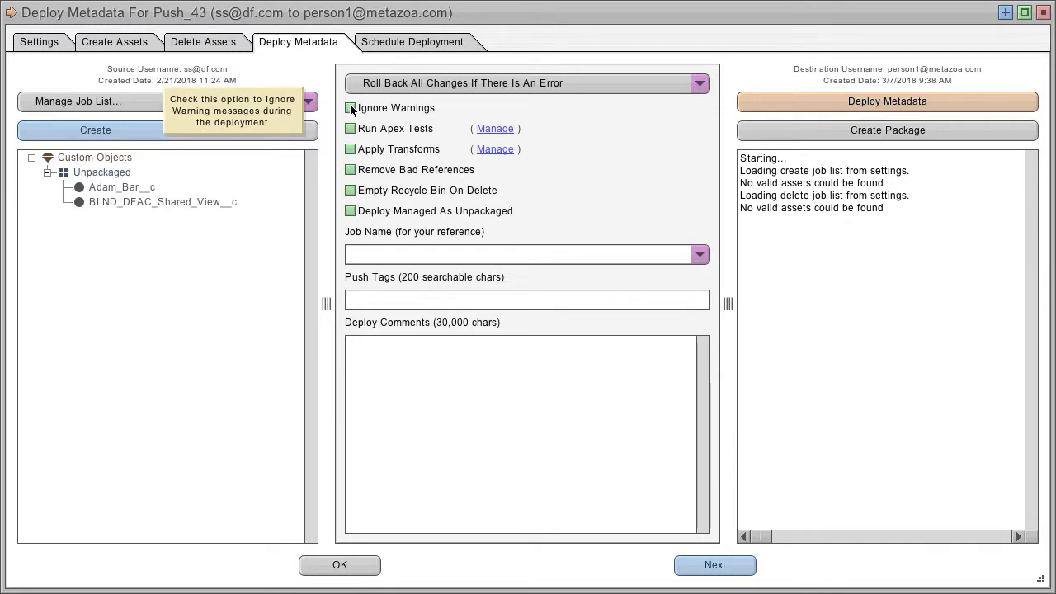
Open the Apex test and transform managers, choosing Reports as transform metadata type, and cancel both dialogs
click(494, 129)
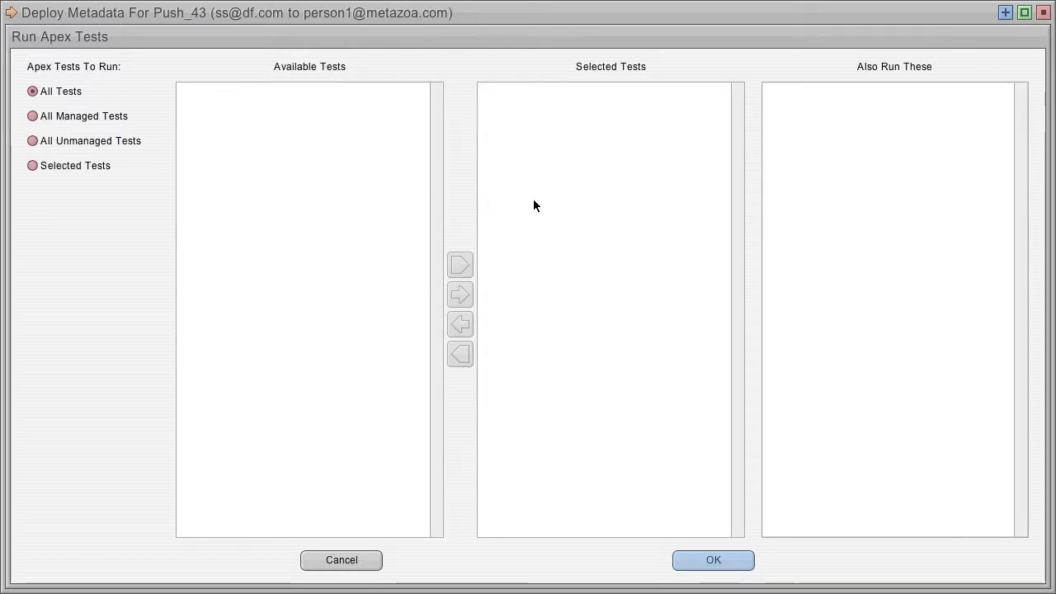
click(340, 564)
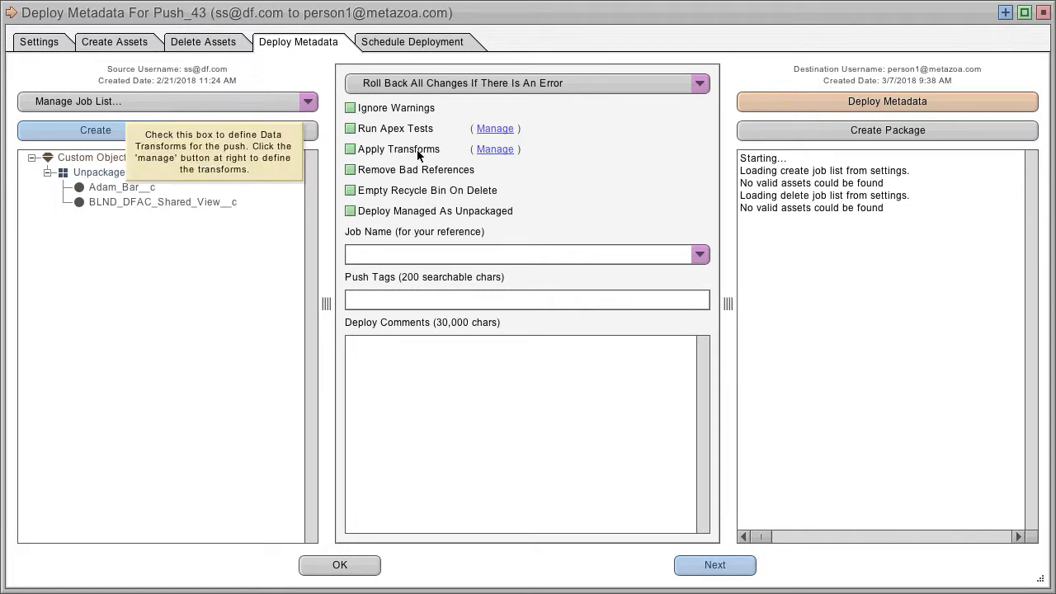
click(492, 151)
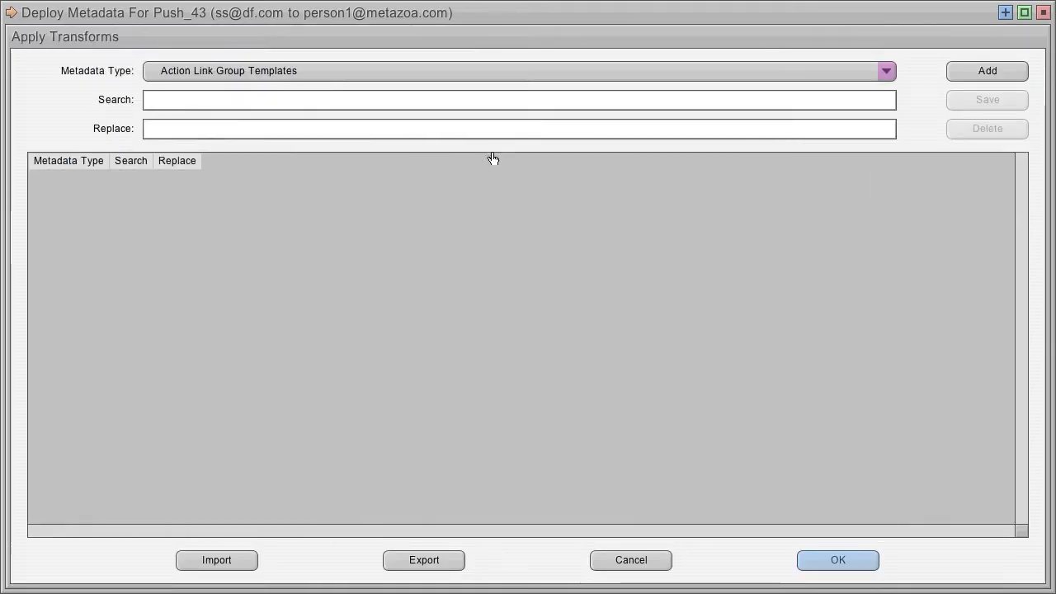
click(384, 72)
drag(880, 130, 922, 279)
click(277, 294)
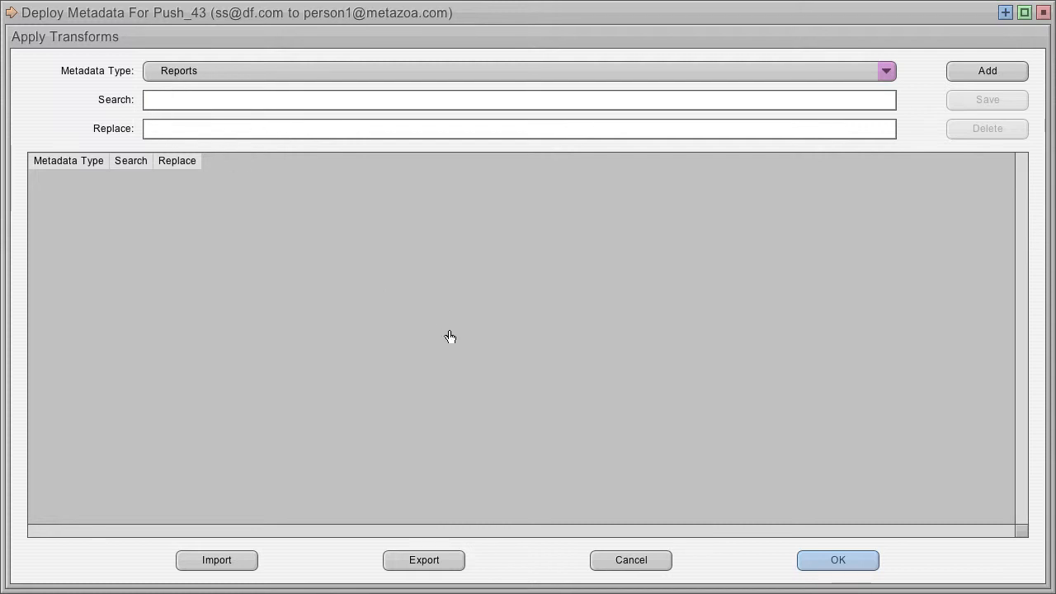
click(631, 561)
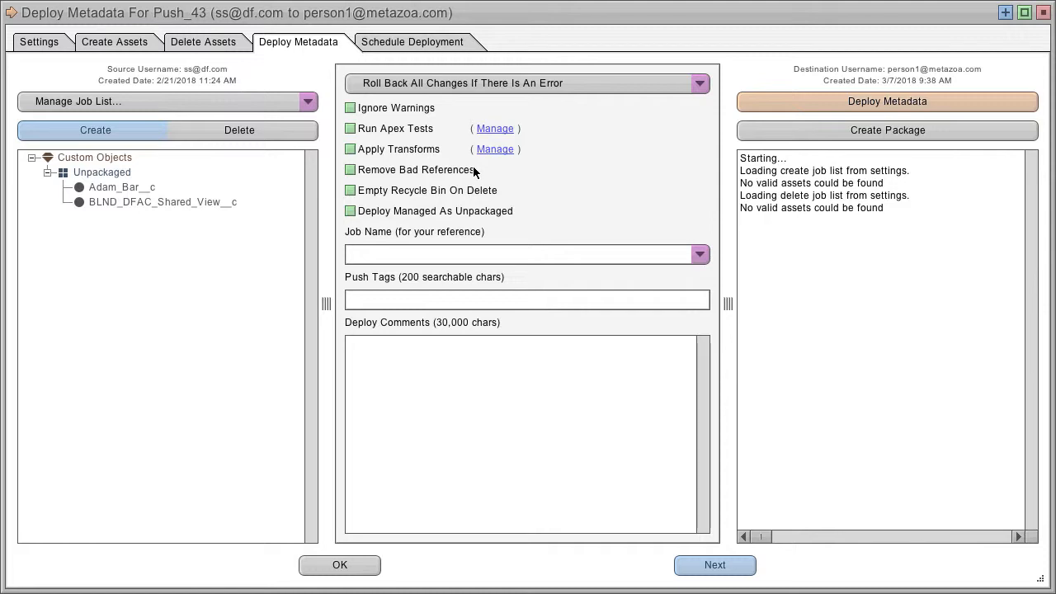
Enable Remove Bad References and Empty Recycle Bin On Delete, and set the job name to testing 123
click(351, 171)
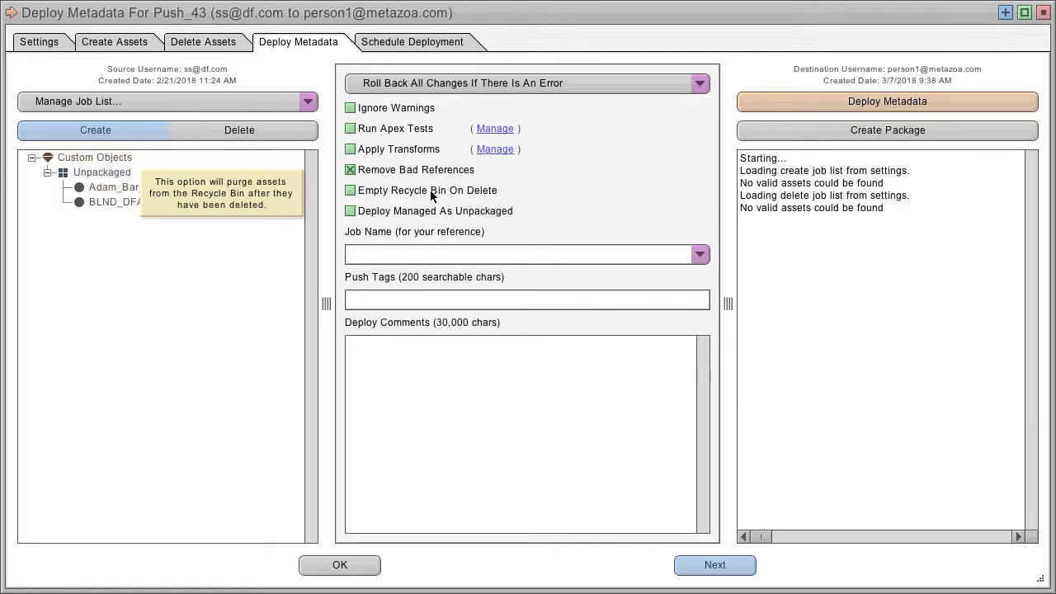
click(350, 191)
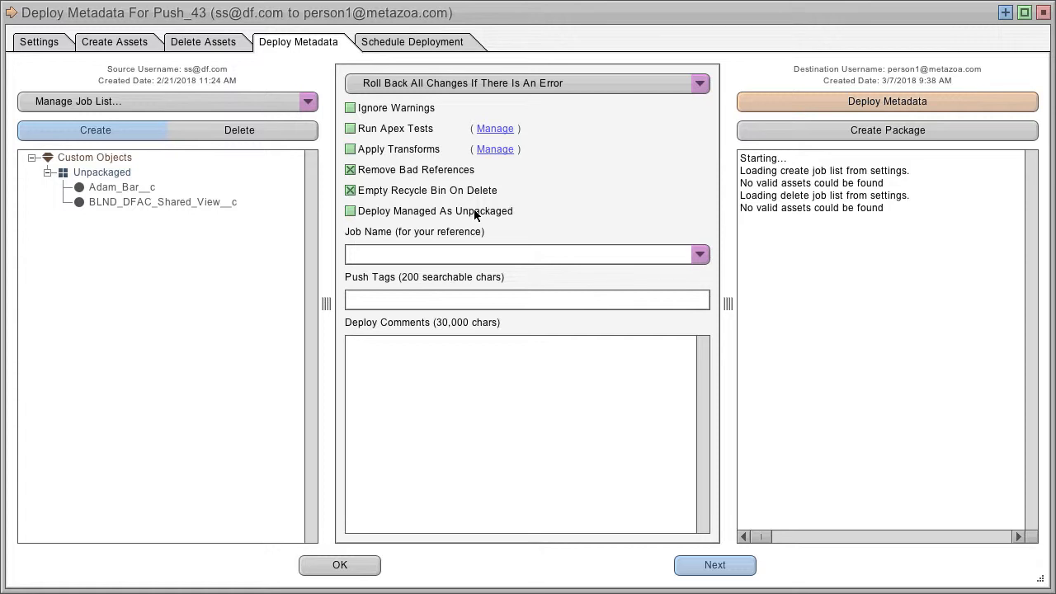
click(528, 254)
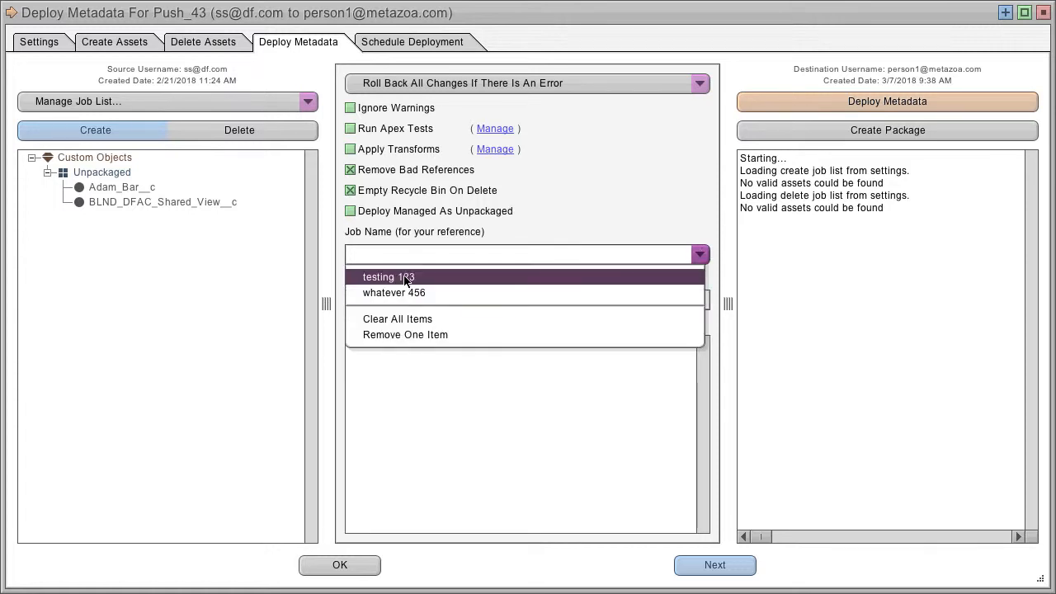
click(545, 277)
click(506, 300)
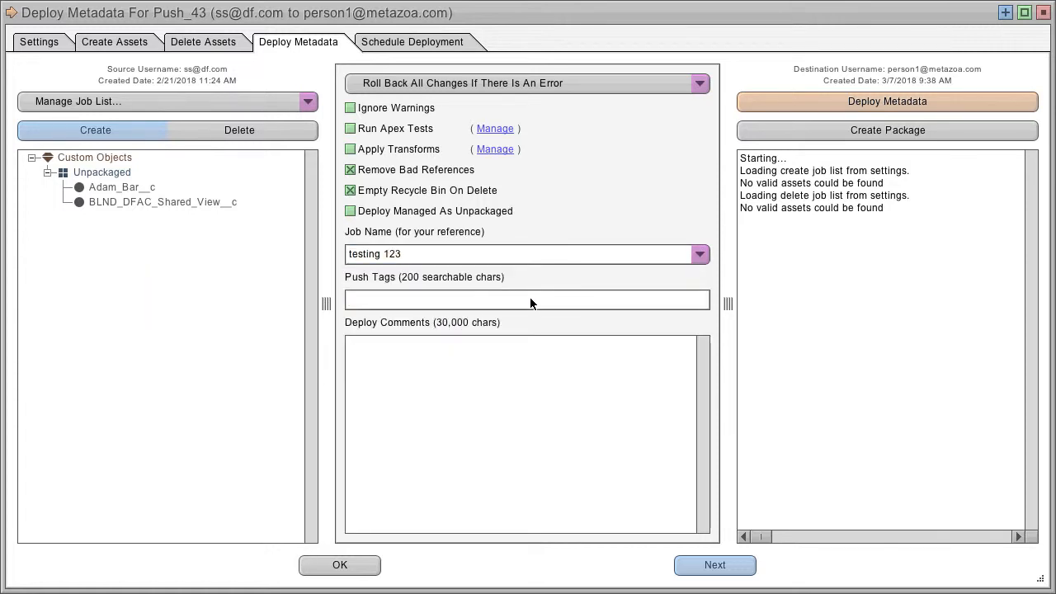
click(478, 359)
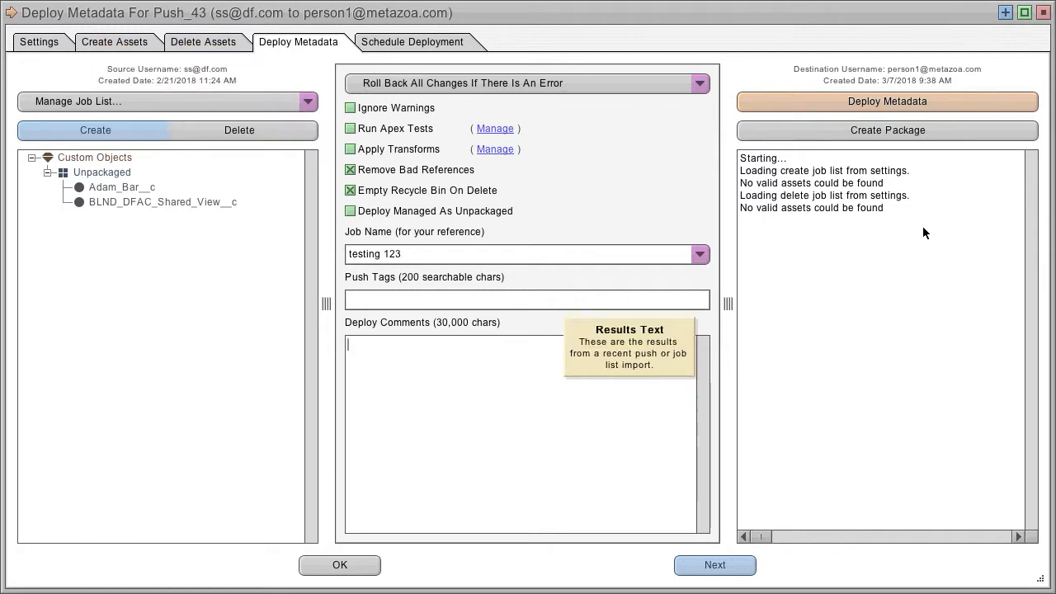
Deploy the metadata and scroll through the deployment results
click(926, 104)
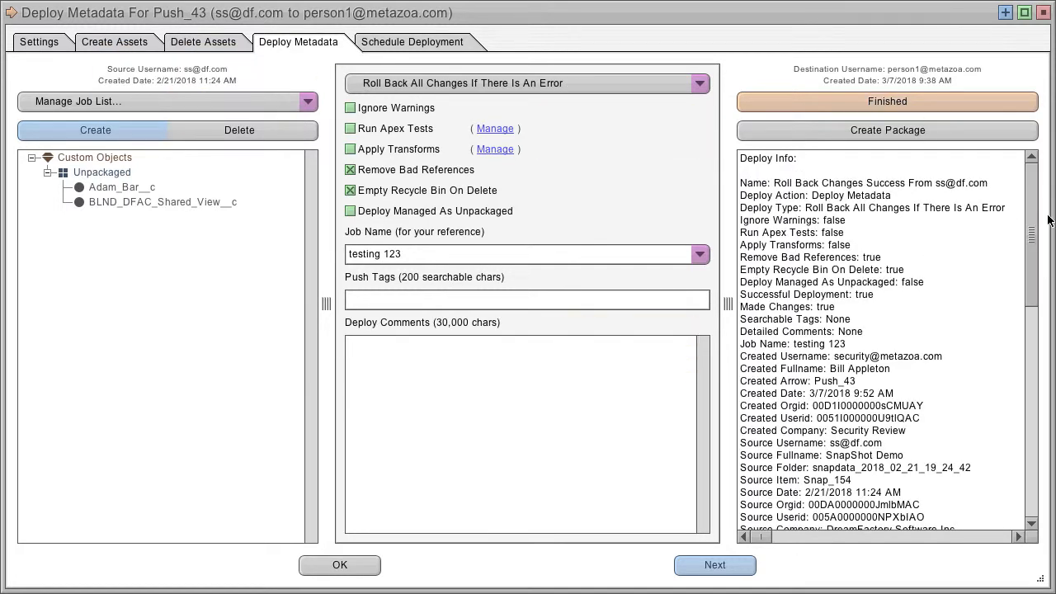
drag(1031, 219, 1044, 320)
scroll(879, 325, down, 6)
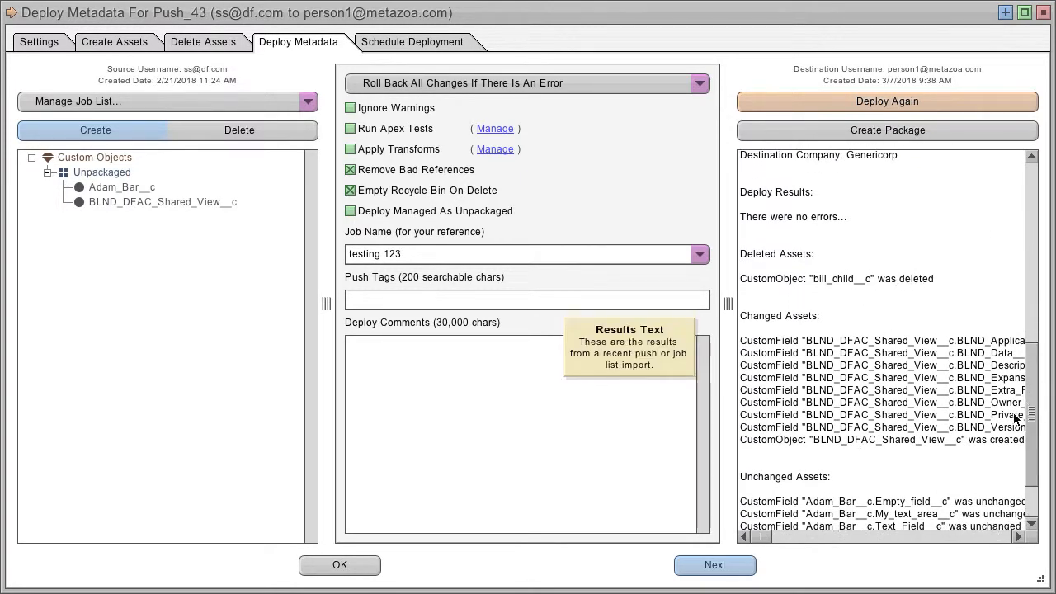
drag(1030, 416, 1046, 201)
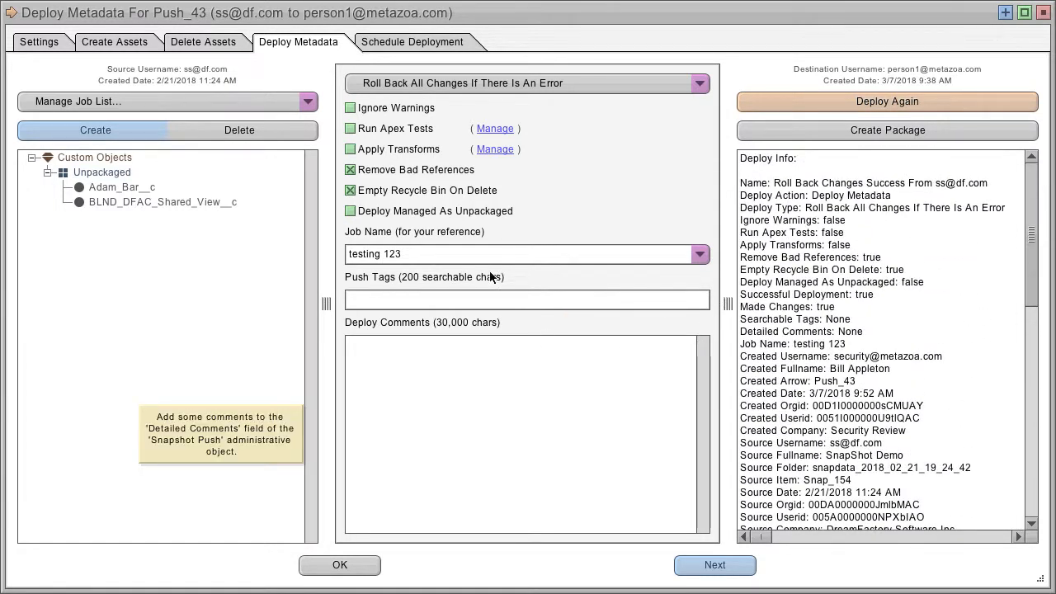
Return to the Settings tab and expand the current snapshot entry in the deployment history
click(39, 43)
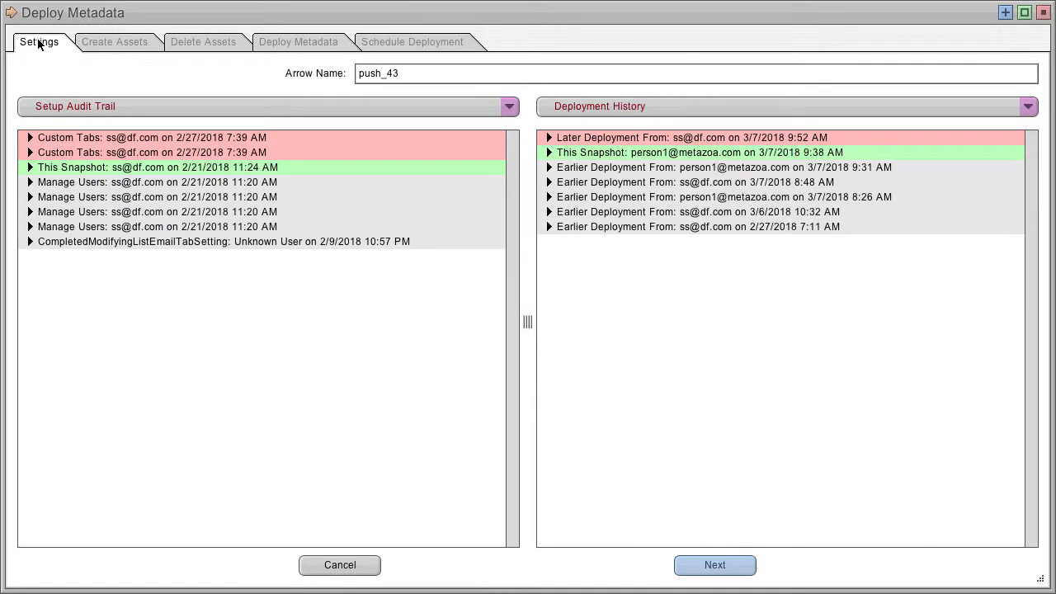
mouse_move(668, 109)
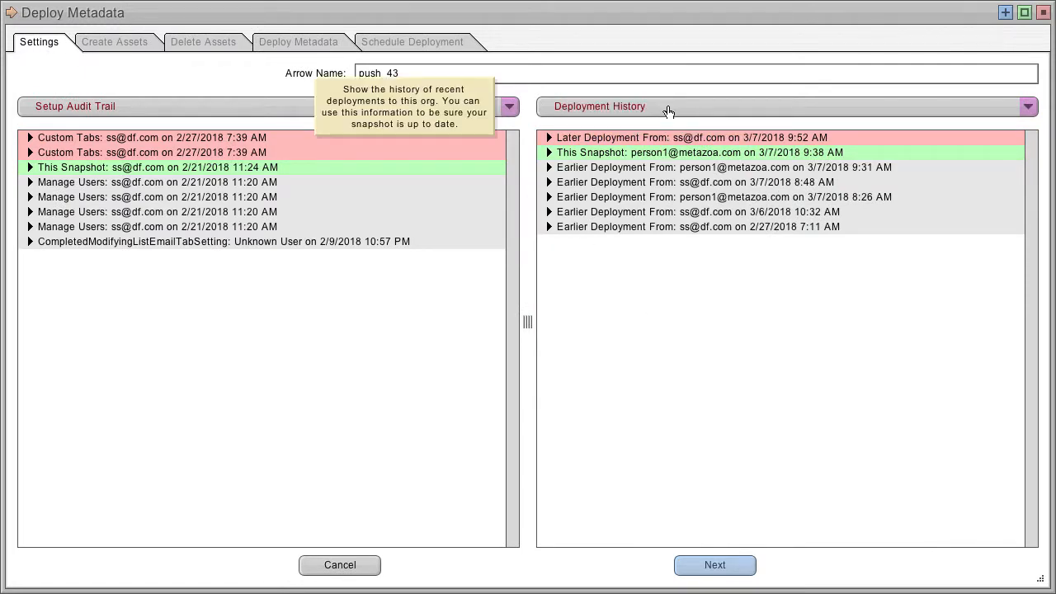
click(549, 153)
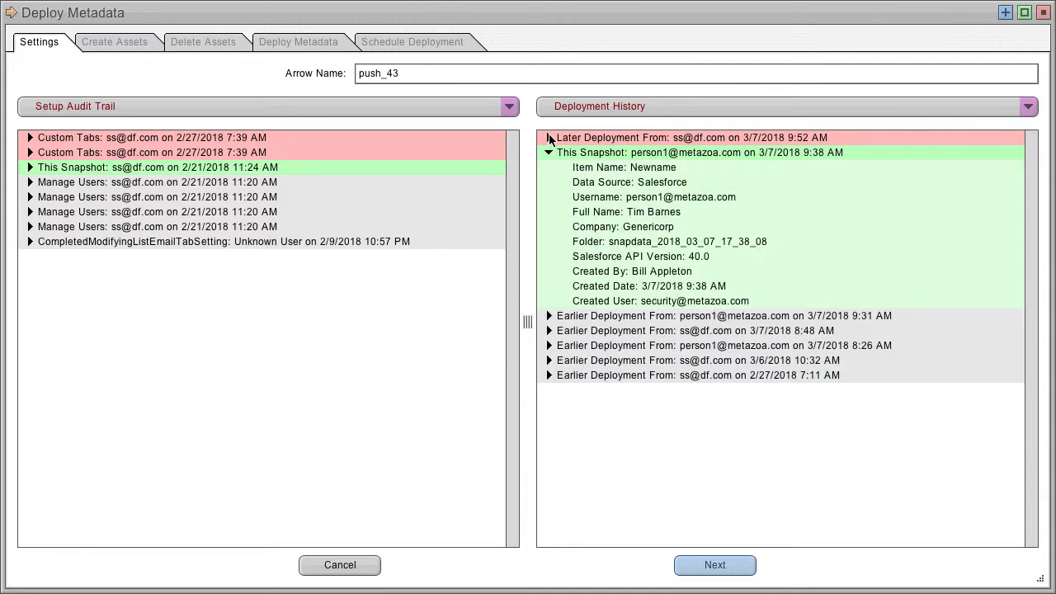
Expand the later deployment's create and delete job lists in the history, and review the Create Assets, Delete Assets and Deploy Metadata tabs
click(549, 137)
click(564, 182)
click(564, 167)
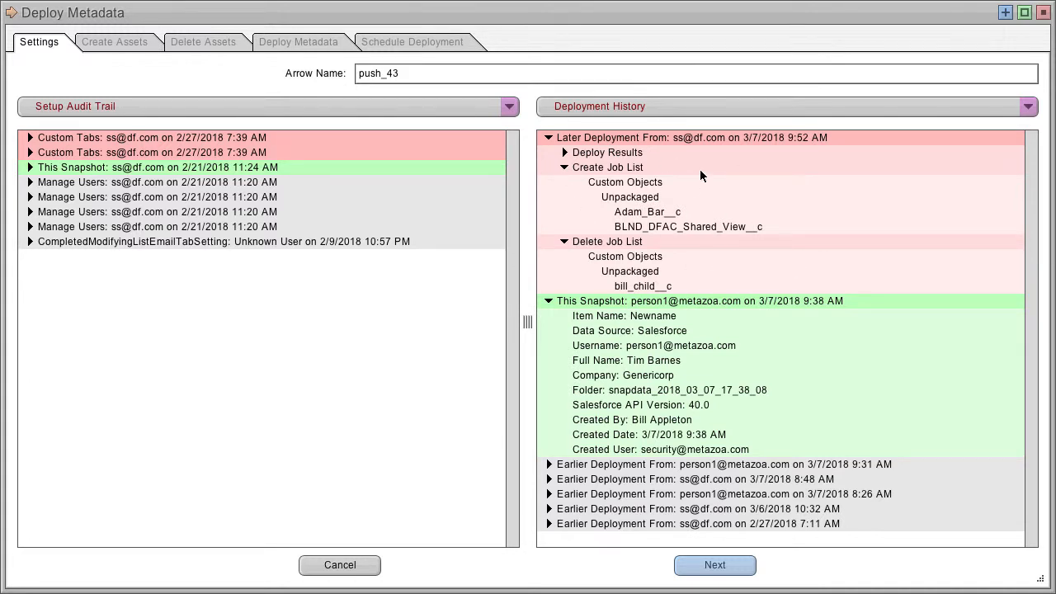
click(124, 41)
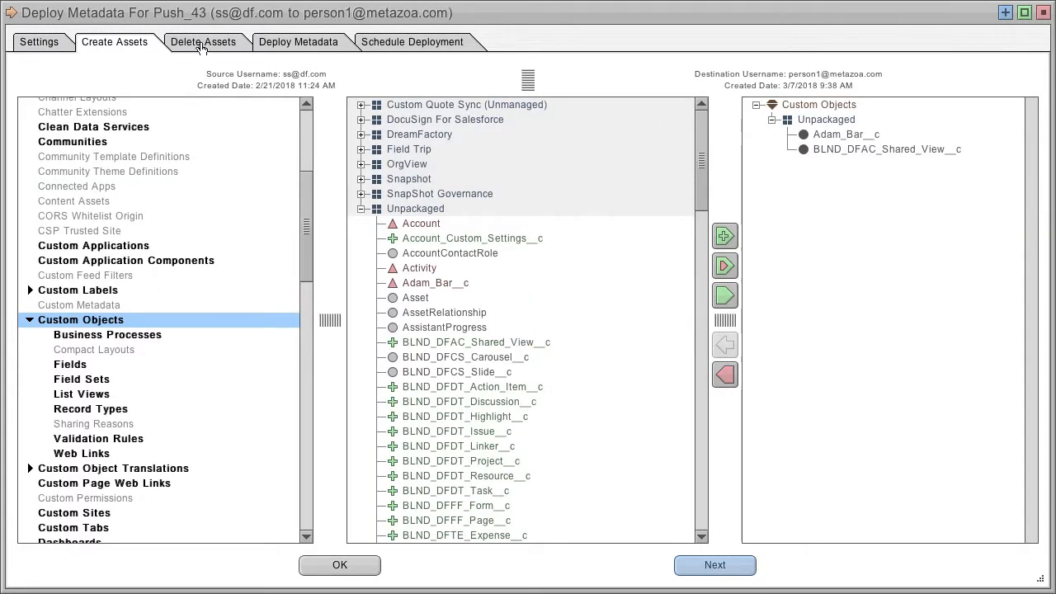
click(200, 41)
click(315, 41)
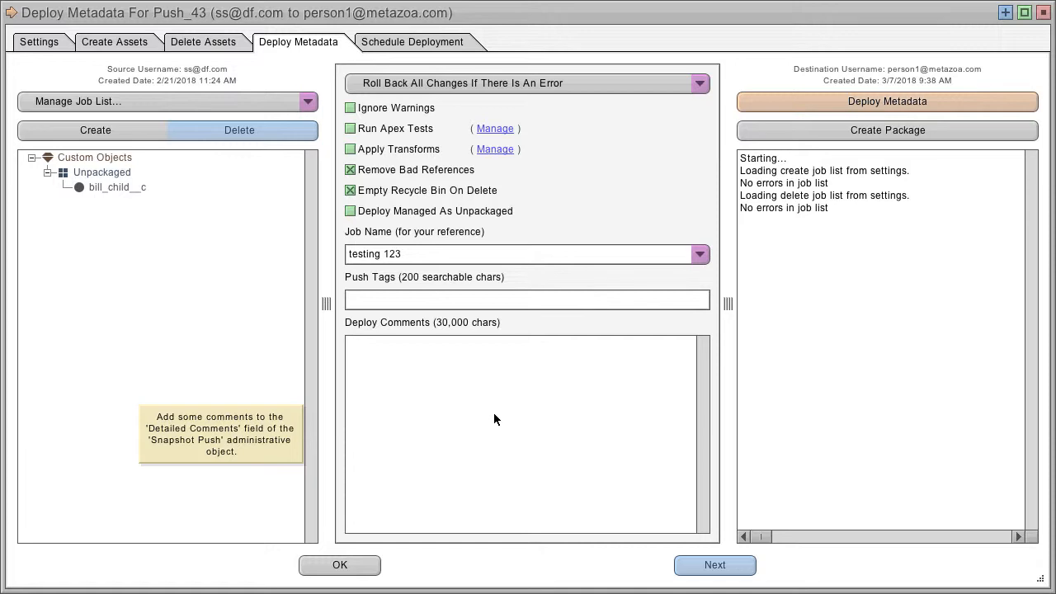
Schedule a one-time Deploy Metadata event for 3/8/2018 at 4:00 AM
click(423, 42)
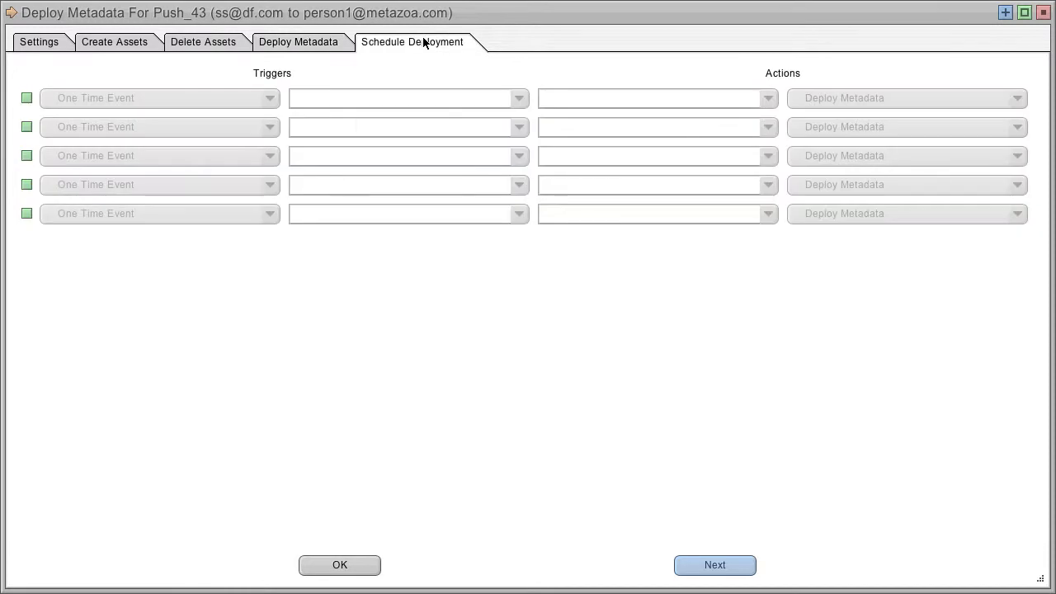
click(184, 97)
click(182, 121)
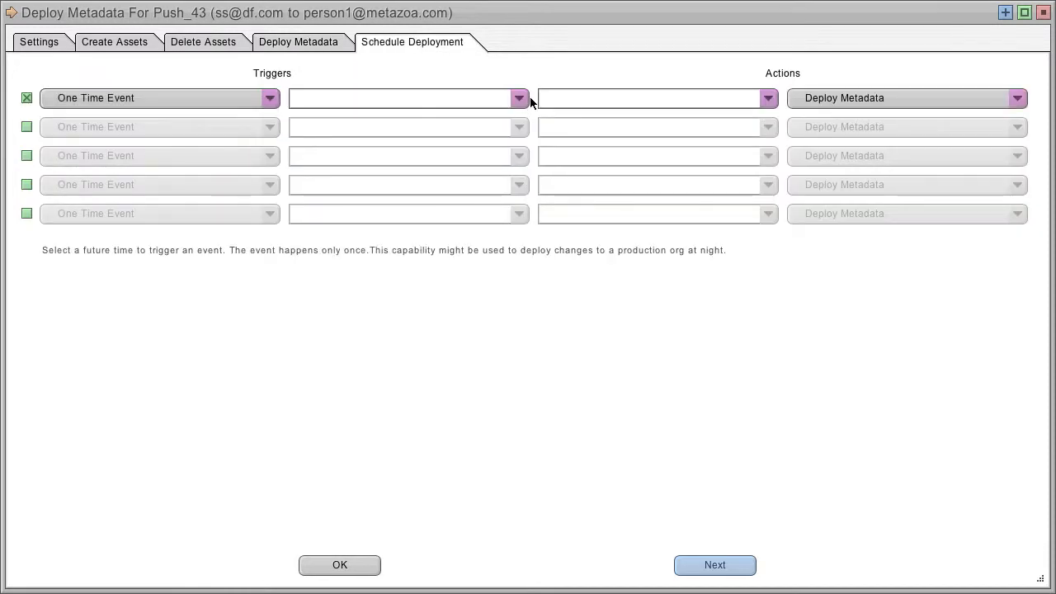
click(521, 97)
click(420, 171)
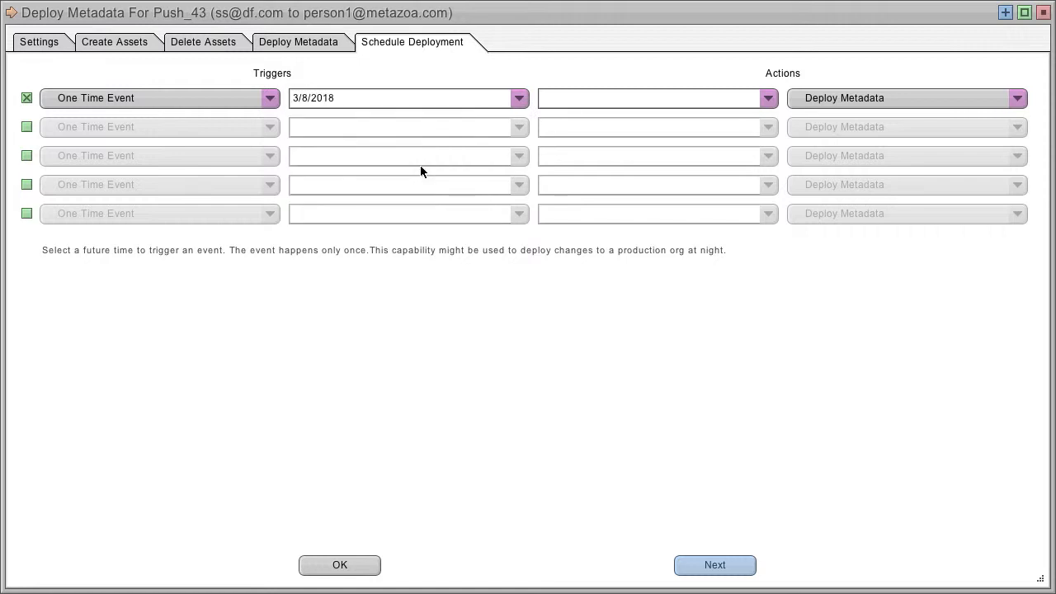
click(768, 98)
click(624, 173)
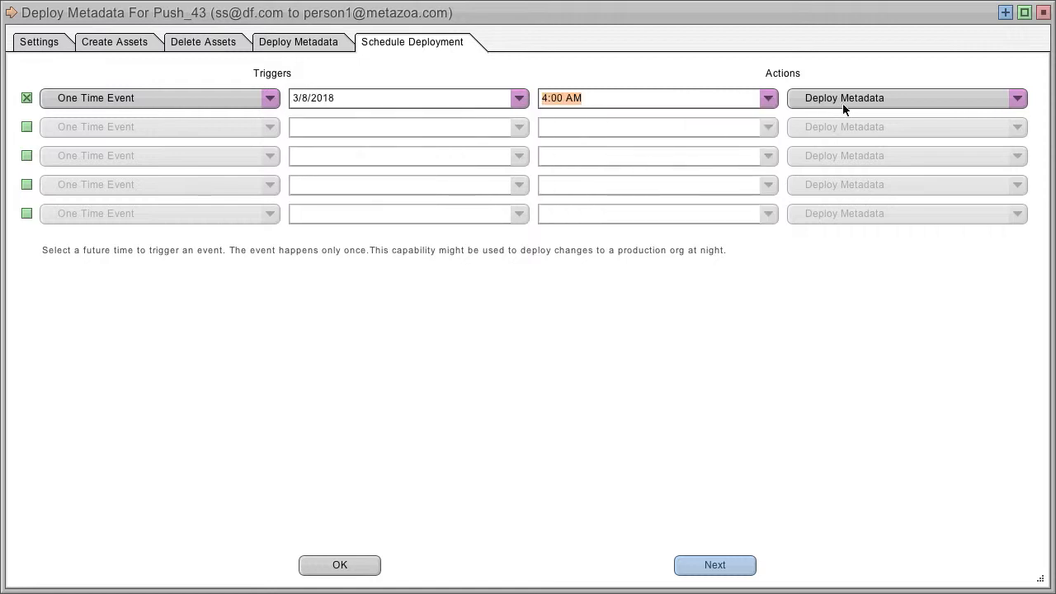
Add an And After That trigger that sends results in email to myself if the deployment is unsuccessful, and confirm the dialog
click(202, 130)
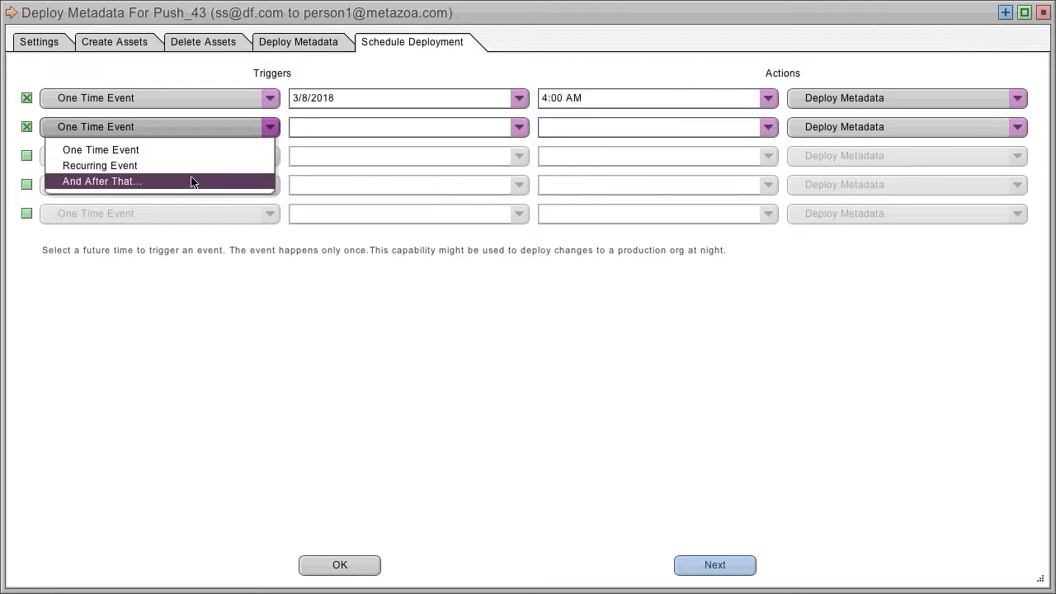
click(193, 182)
click(562, 125)
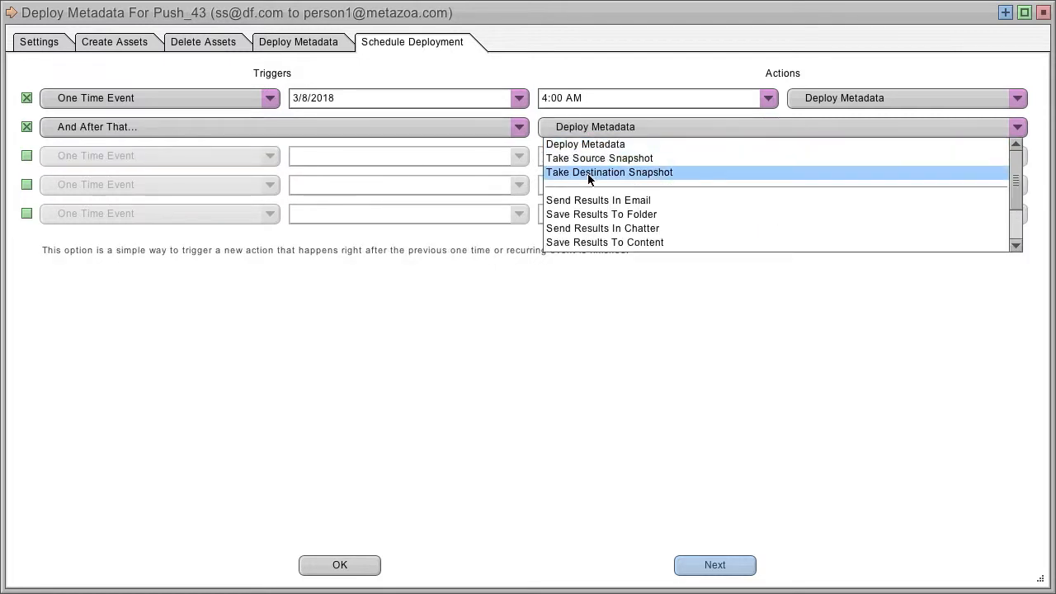
click(591, 201)
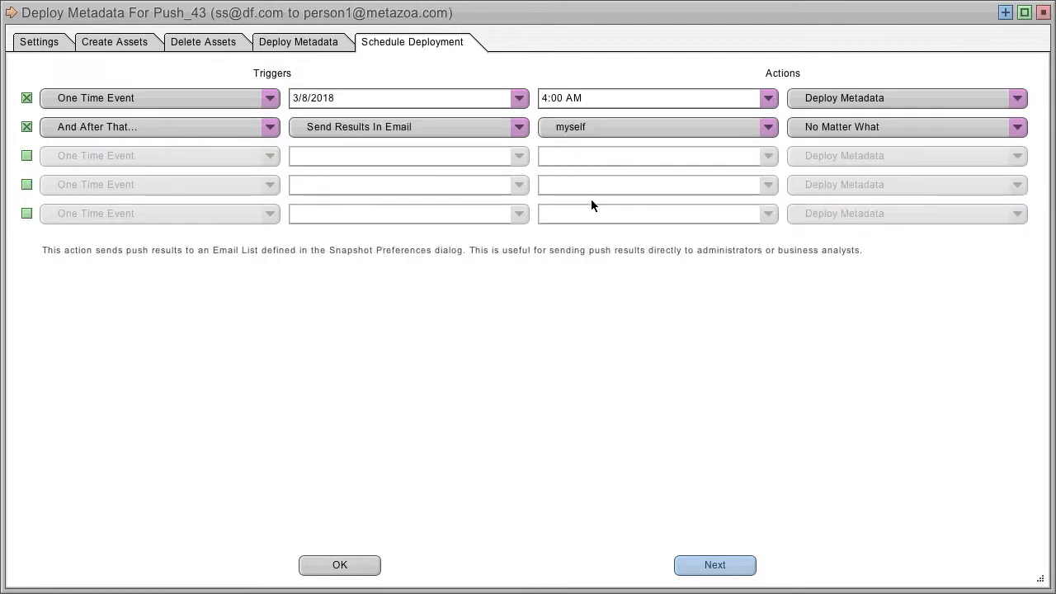
click(864, 128)
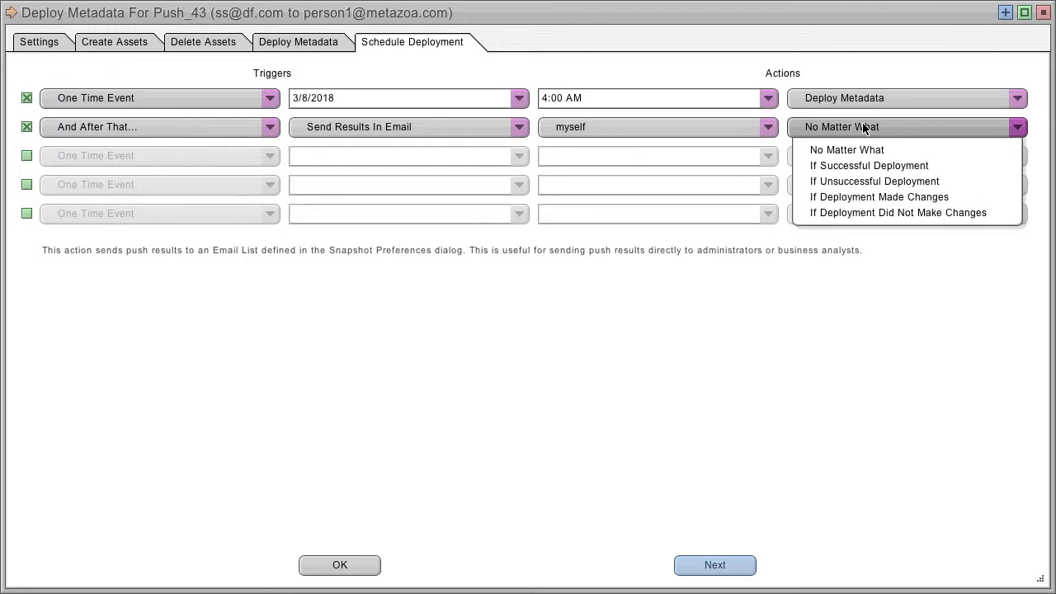
click(865, 181)
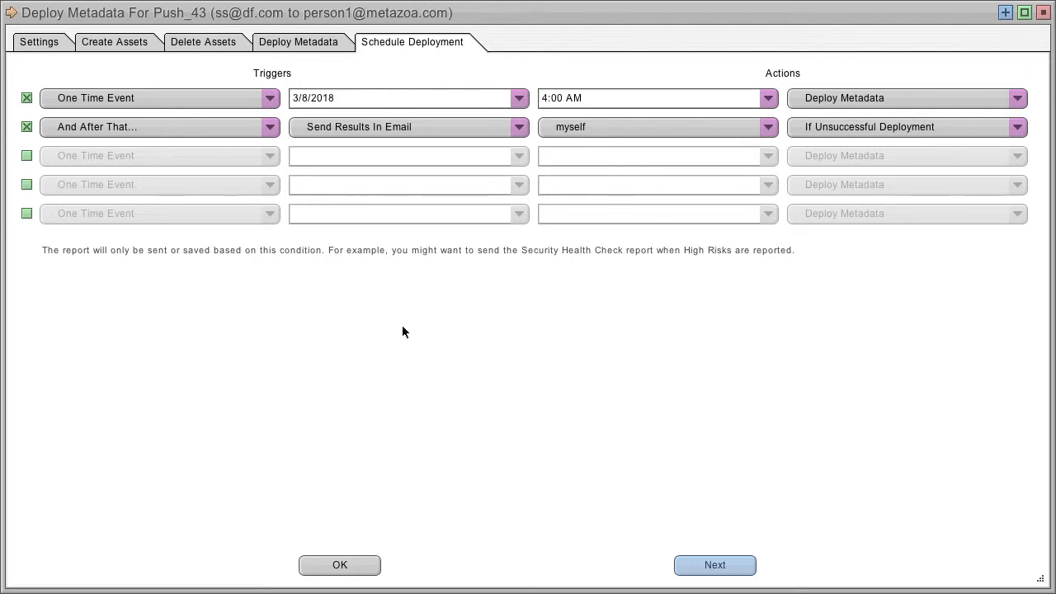
click(336, 566)
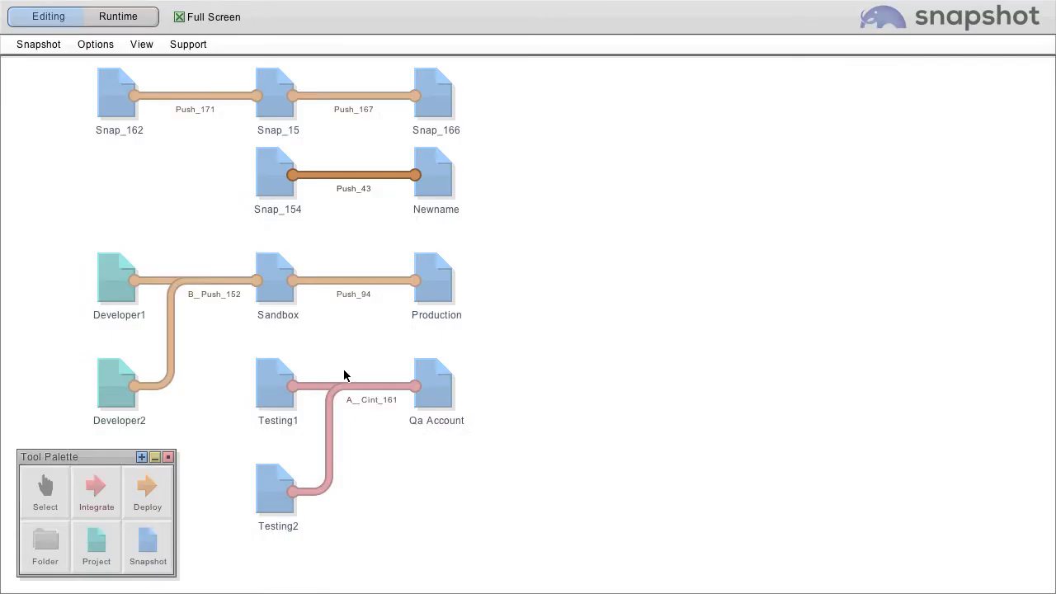